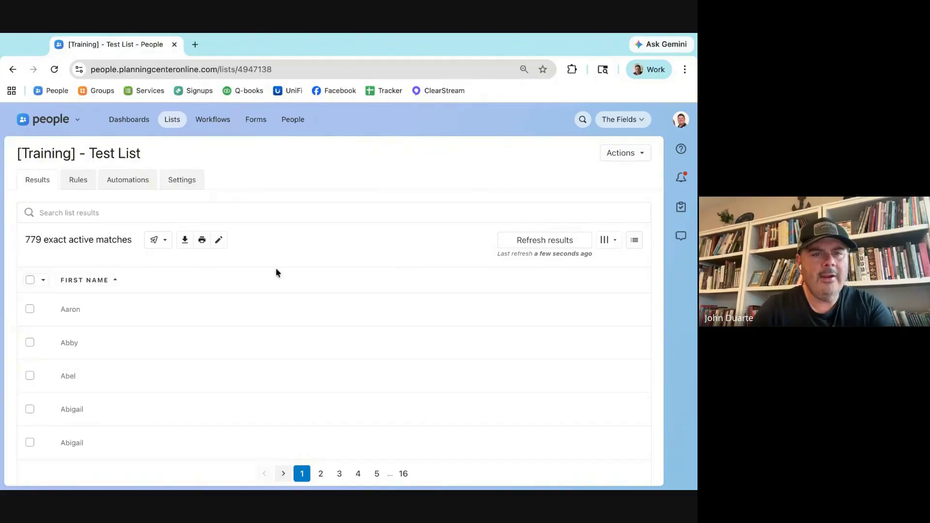
# Step: Open the Participation custom fields in the People Customize fields settings
pyautogui.click(285, 122)
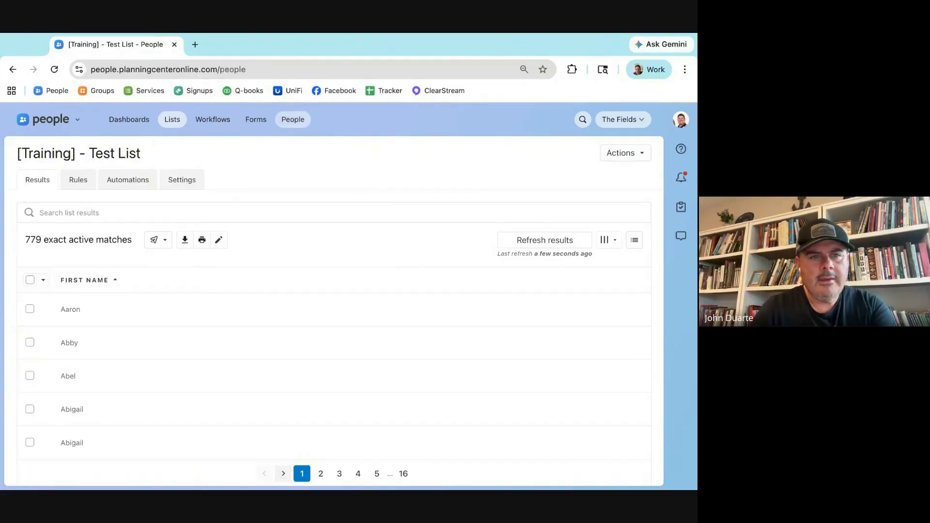
pyautogui.click(574, 153)
pyautogui.click(583, 232)
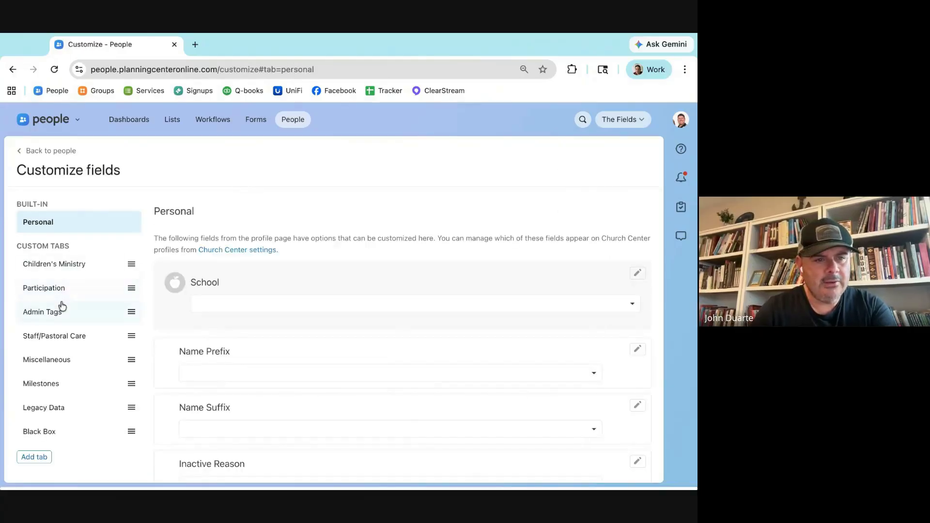
pyautogui.click(61, 292)
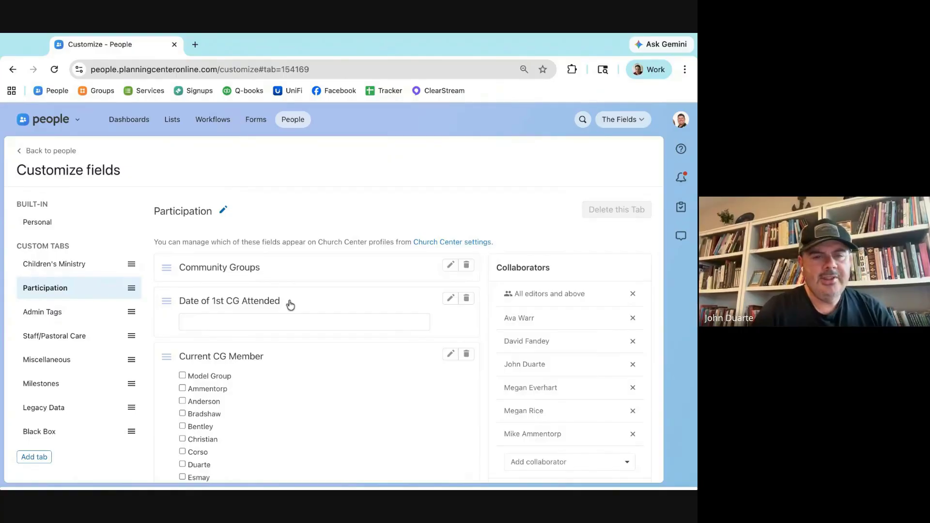
pyautogui.scroll(-3, 288, 298)
pyautogui.scroll(3, 288, 304)
pyautogui.scroll(-3, 290, 305)
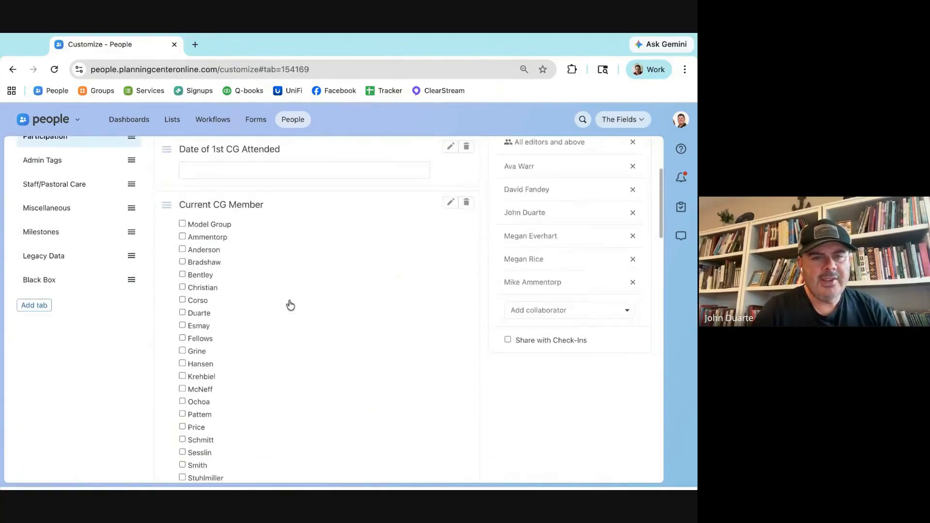
pyautogui.scroll(1, 289, 304)
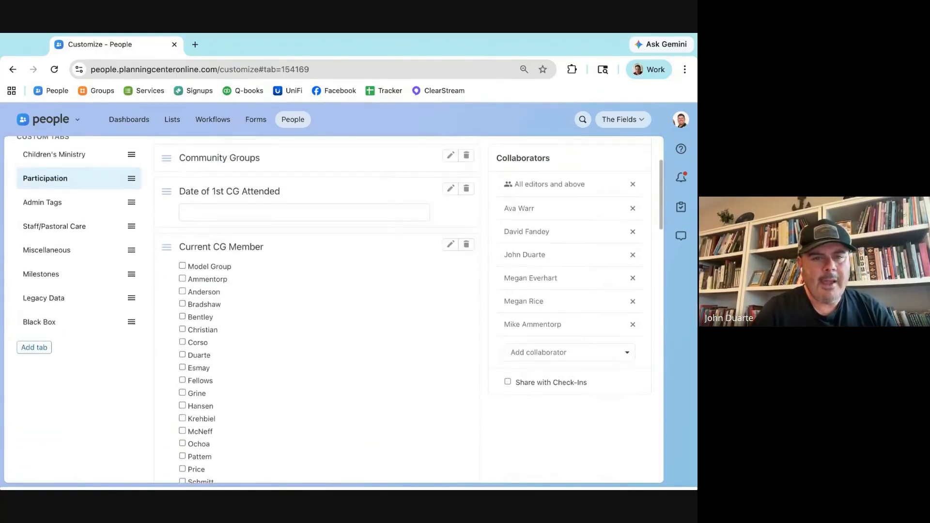
# Step: Rename the Current CG Member checkbox field to Active CG Member and save it
pyautogui.click(451, 245)
pyautogui.doubleClick(196, 262)
pyautogui.write('Active CG Member')
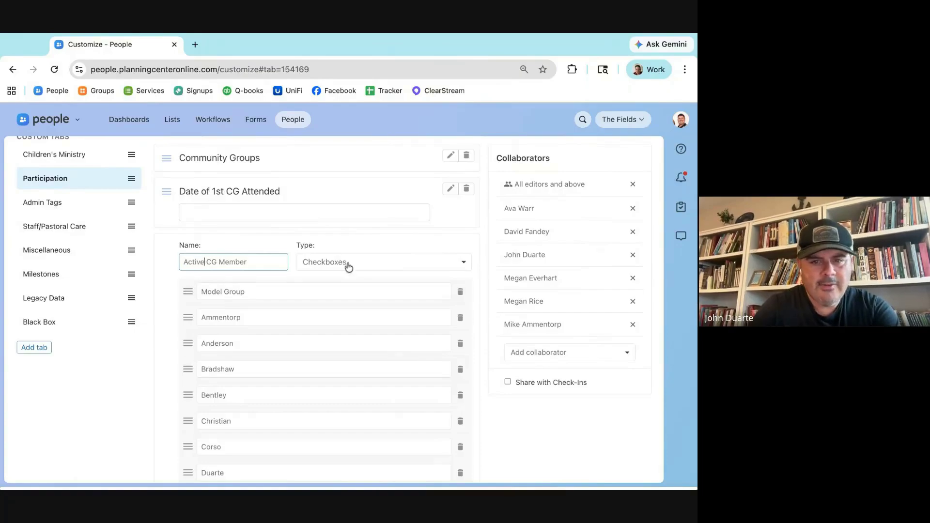
pyautogui.click(376, 245)
pyautogui.scroll(-2, 378, 245)
pyautogui.scroll(2, 378, 246)
pyautogui.scroll(-1, 260, 268)
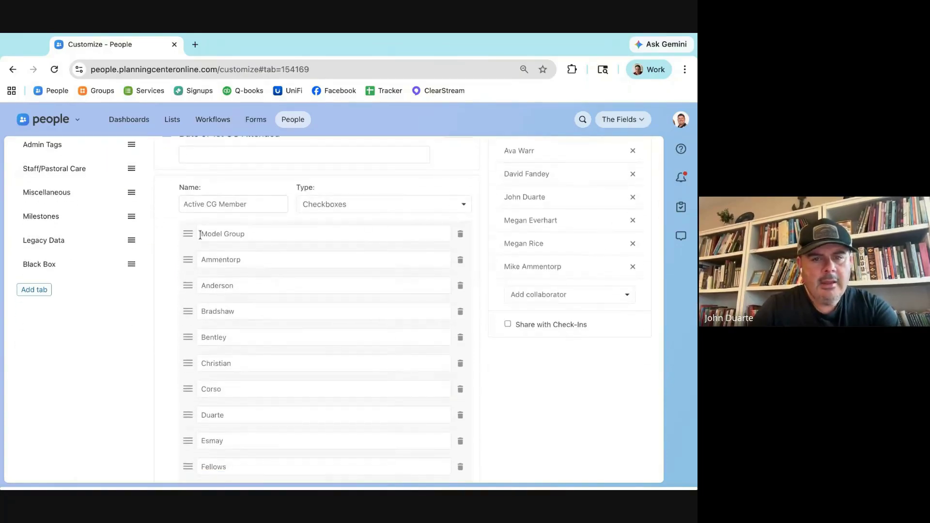
pyautogui.scroll(-1, 222, 235)
pyautogui.scroll(-6, 223, 235)
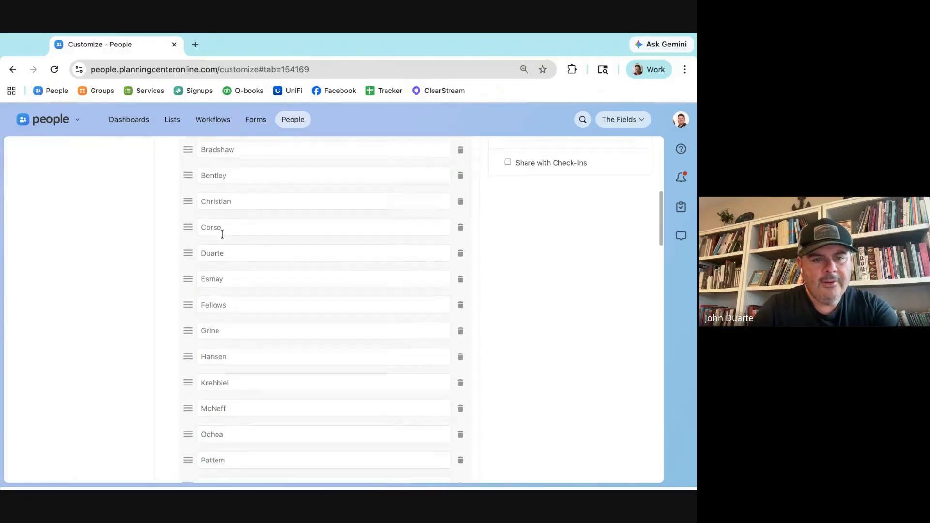
pyautogui.scroll(-3, 211, 296)
pyautogui.scroll(-2, 209, 356)
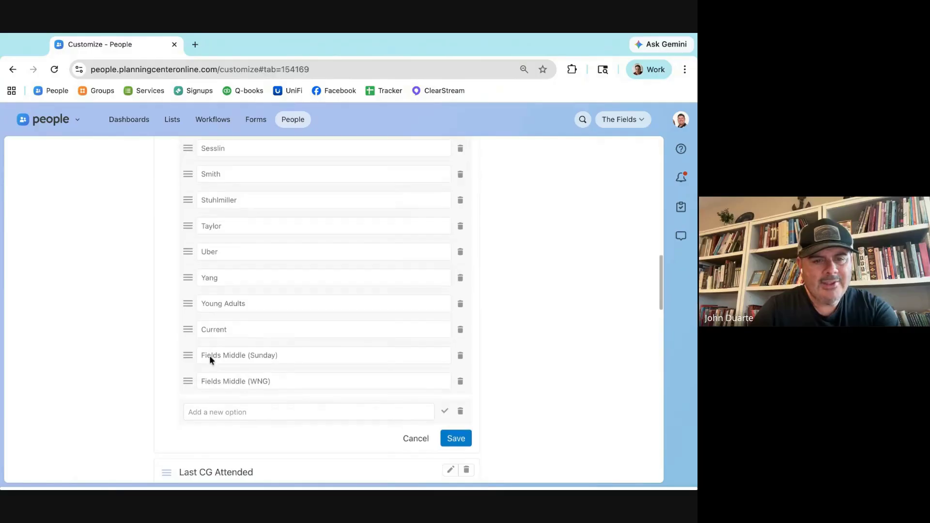
pyautogui.scroll(-2, 235, 412)
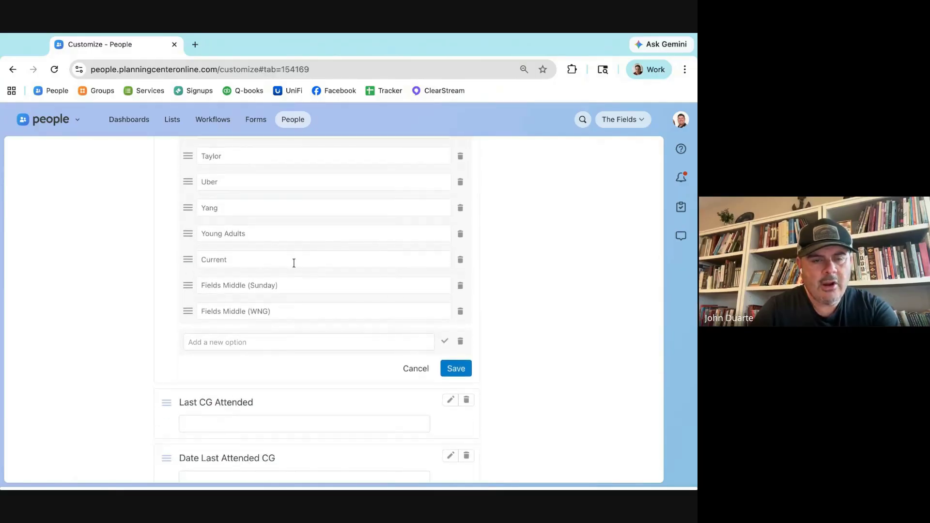
pyautogui.scroll(-2, 294, 262)
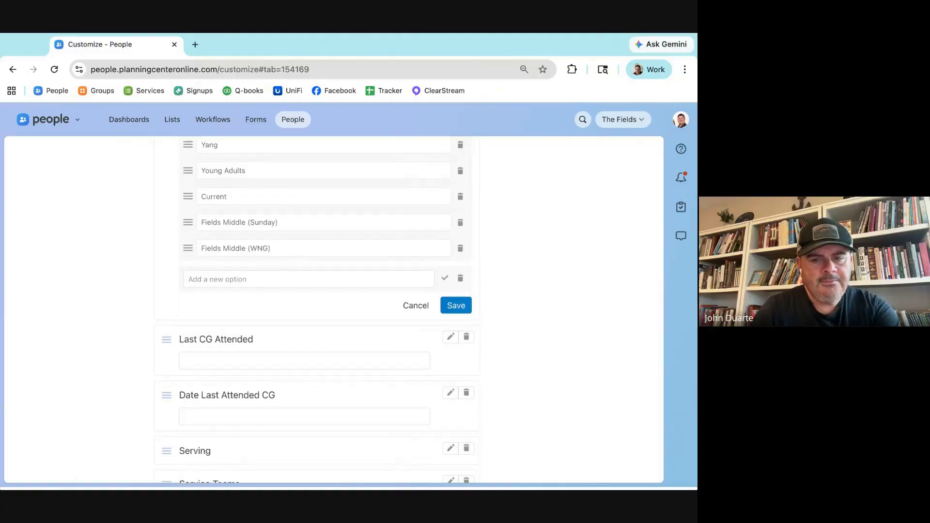
pyautogui.click(456, 305)
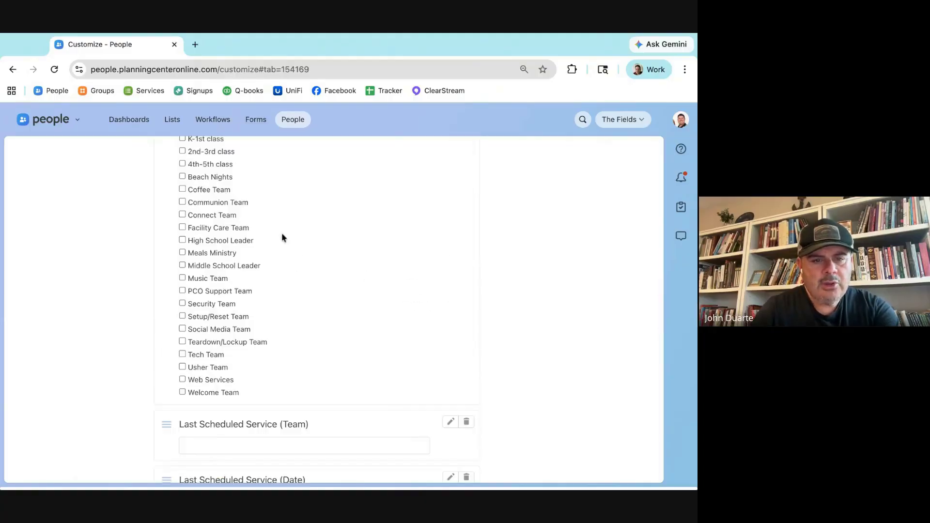
pyautogui.scroll(4, 275, 277)
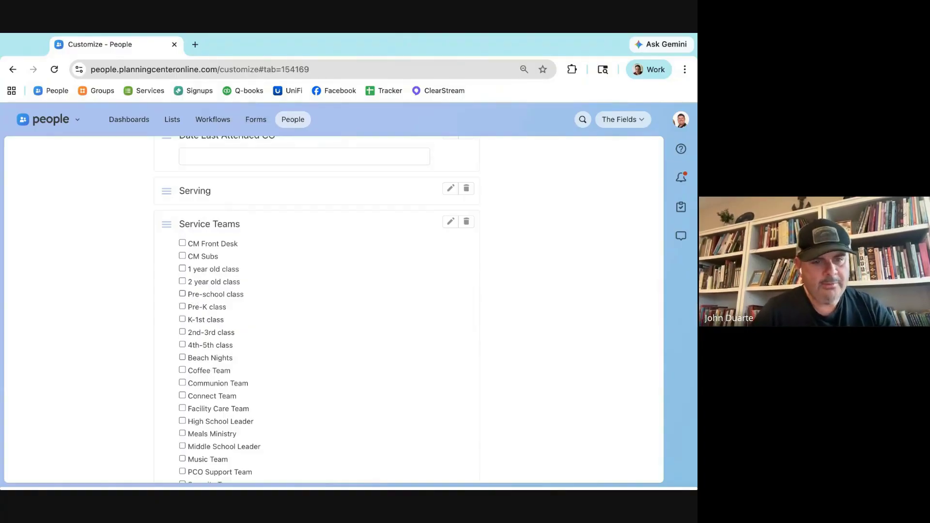
pyautogui.scroll(10, 182, 295)
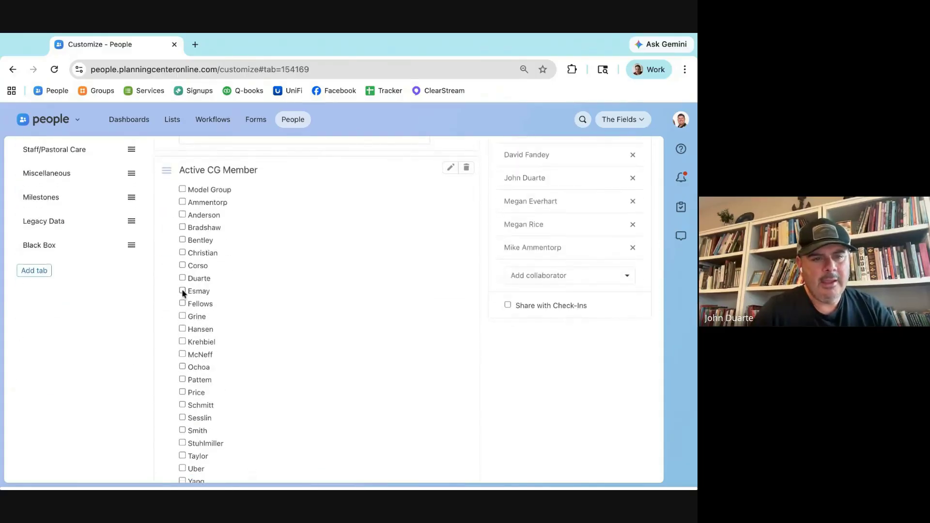
# Step: Search for the member by name and view their Participation answers
pyautogui.click(583, 125)
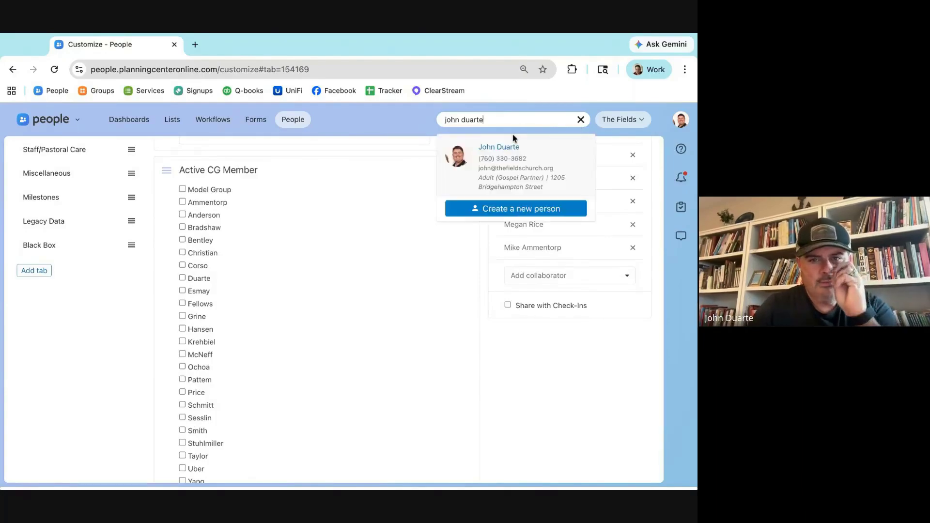
pyautogui.click(514, 155)
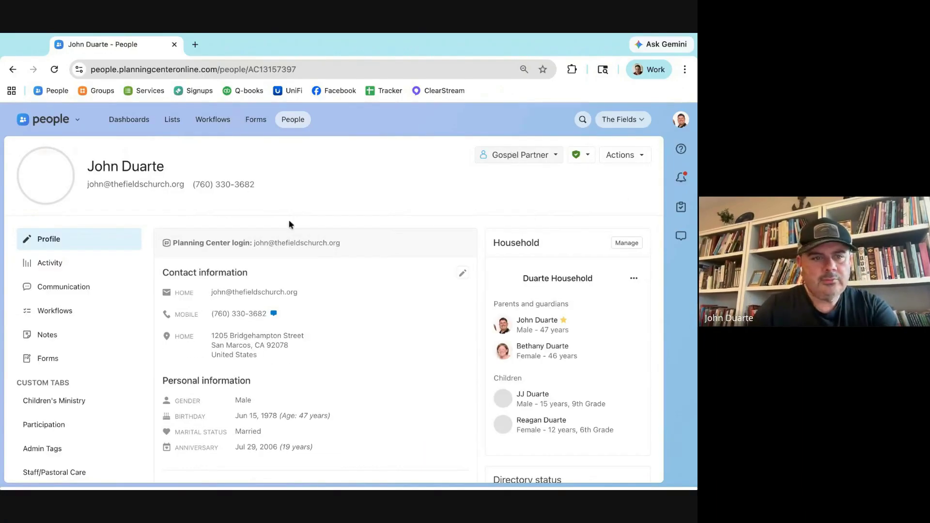
pyautogui.click(69, 444)
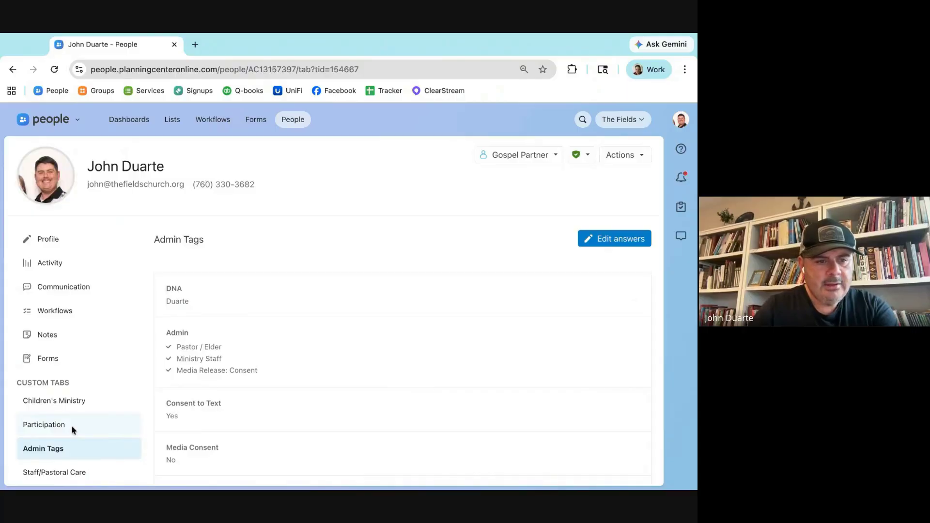
pyautogui.click(72, 426)
pyautogui.scroll(-3, 270, 339)
pyautogui.scroll(4, 360, 238)
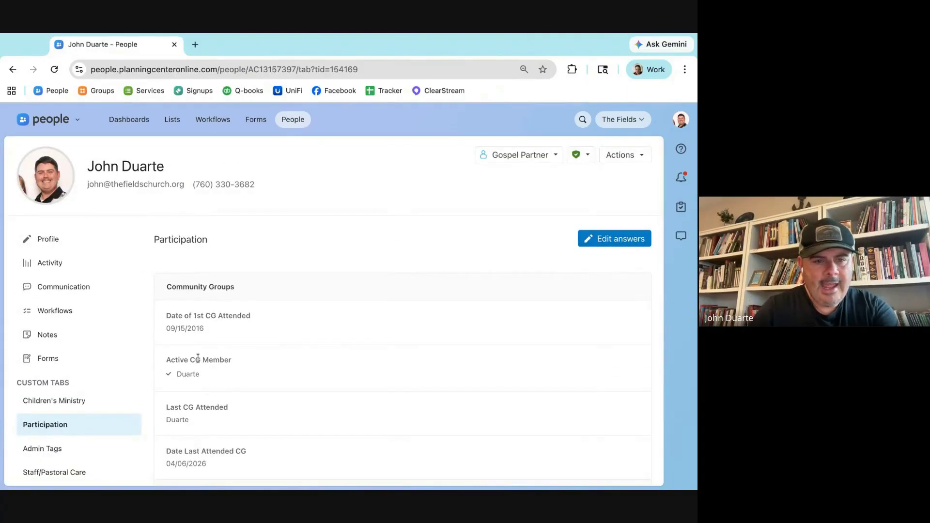
# Step: Edit Participation answers, tick then untick Hansen, and save with groups unchanged
pyautogui.click(615, 239)
pyautogui.scroll(-3, 162, 356)
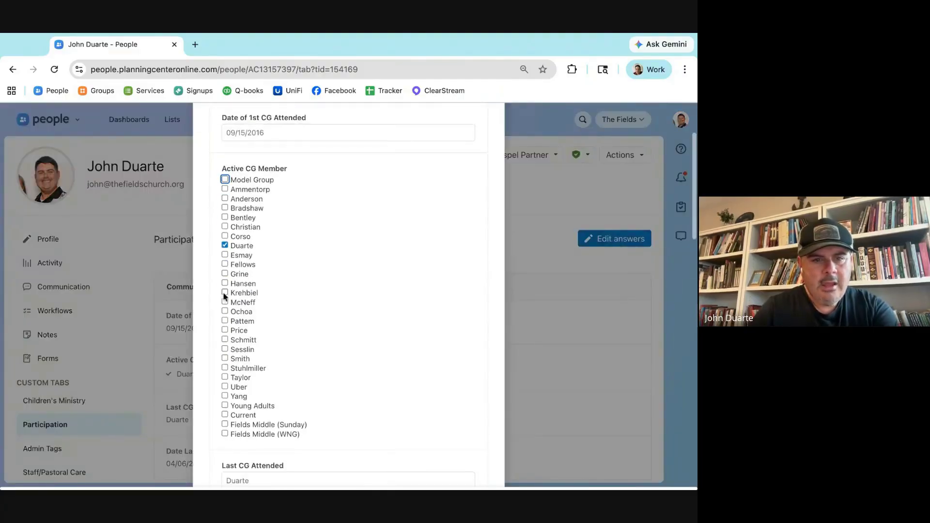
pyautogui.click(226, 282)
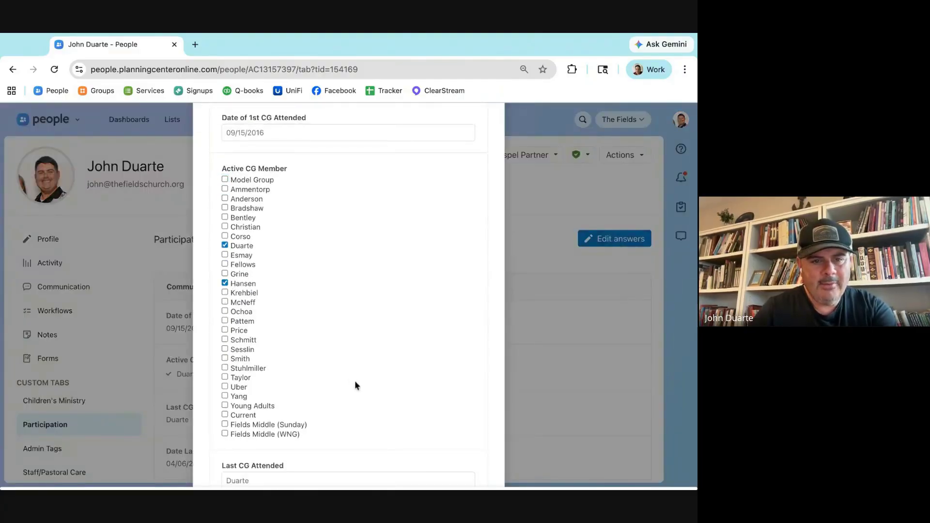
pyautogui.click(225, 283)
pyautogui.scroll(-3, 359, 374)
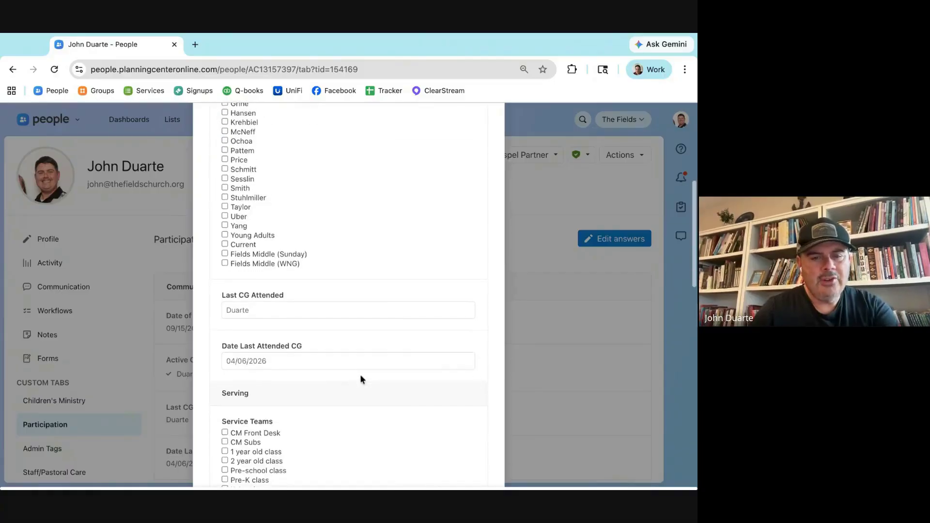
pyautogui.scroll(10, 360, 379)
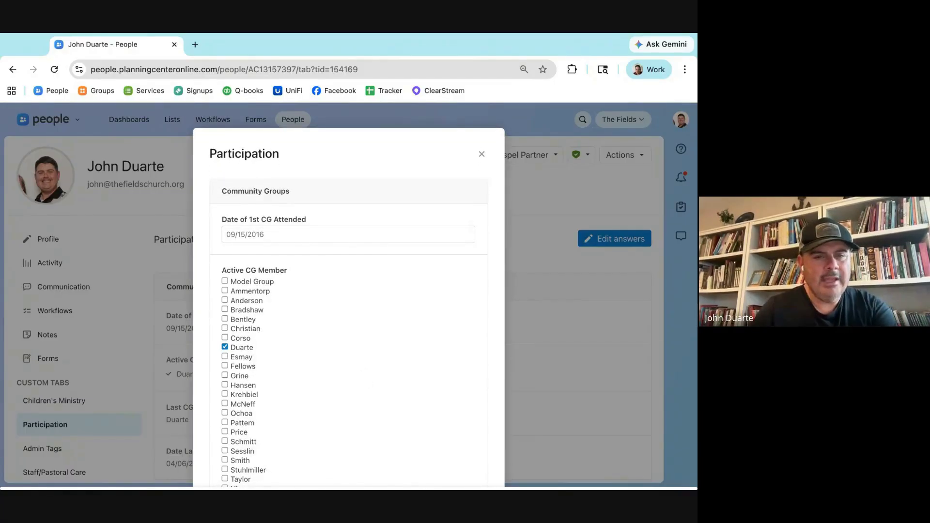
pyautogui.scroll(-20, 390, 399)
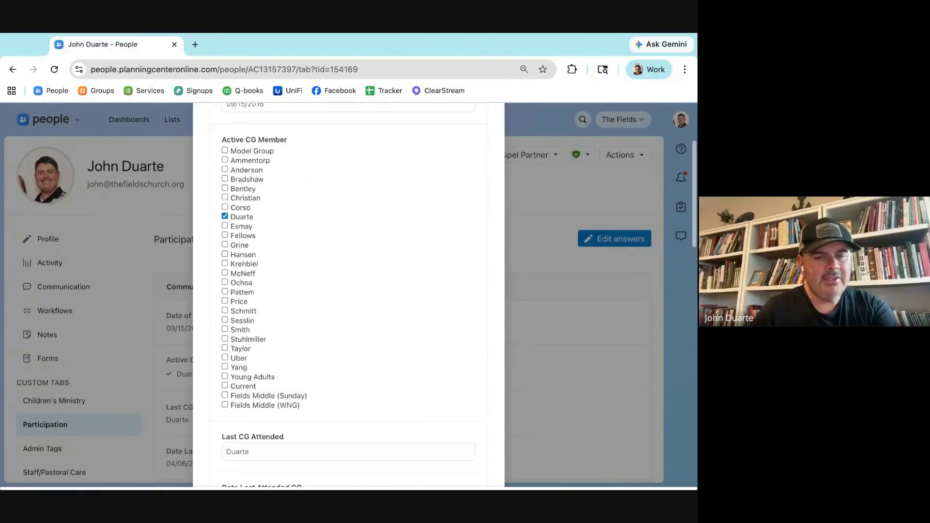
pyautogui.click(468, 444)
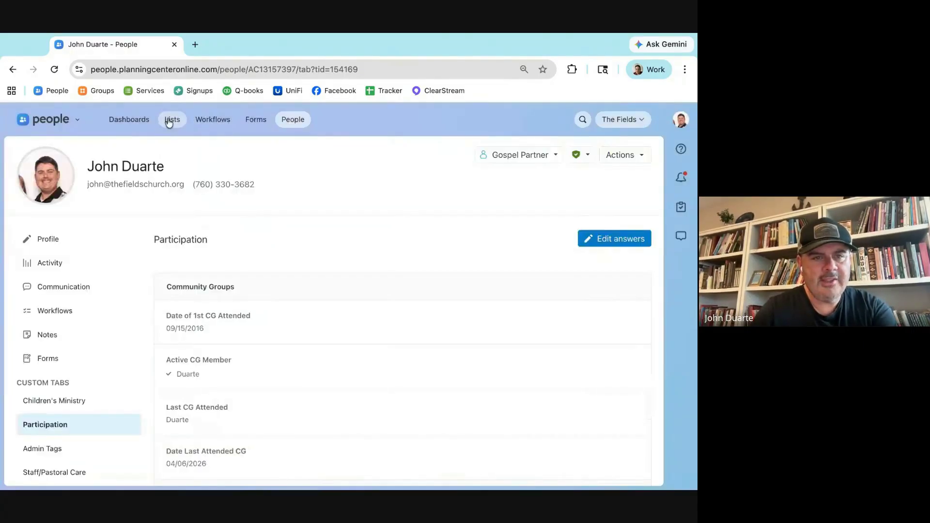
# Step: Find and open the [Training] - Test List among the saved lists
pyautogui.click(172, 119)
pyautogui.click(57, 192)
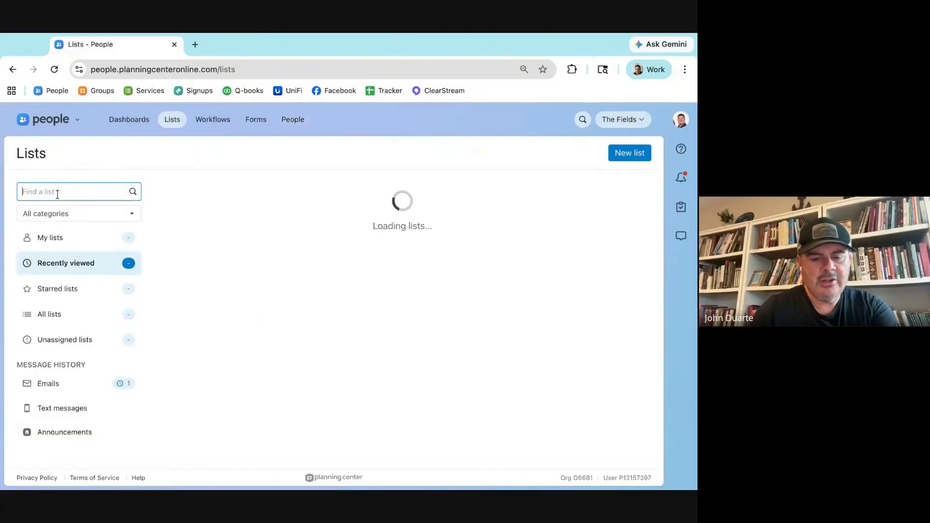
pyautogui.write('training')
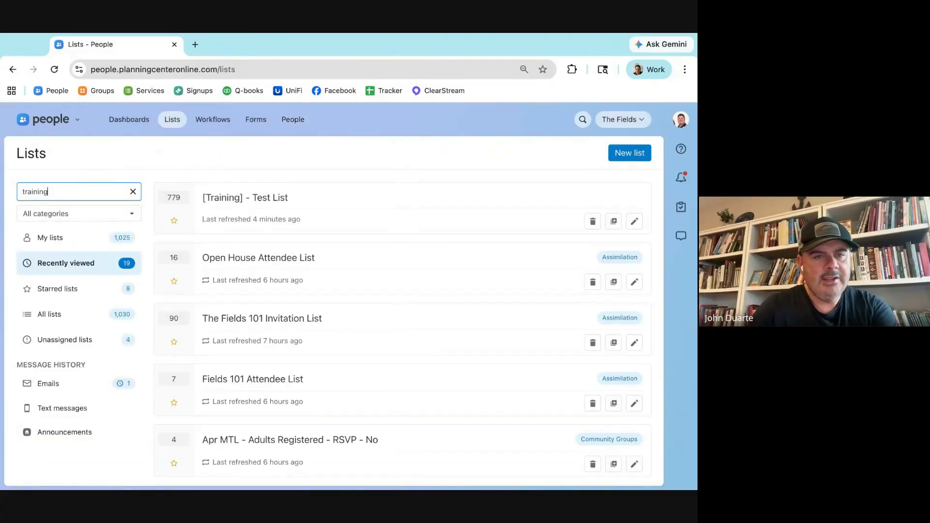
pyautogui.click(262, 198)
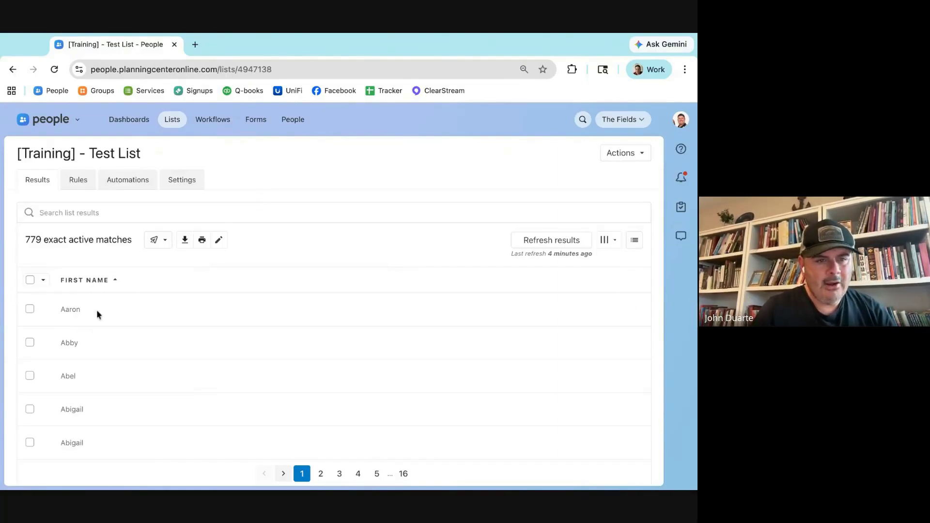
pyautogui.scroll(-10, 77, 346)
pyautogui.scroll(10, 77, 346)
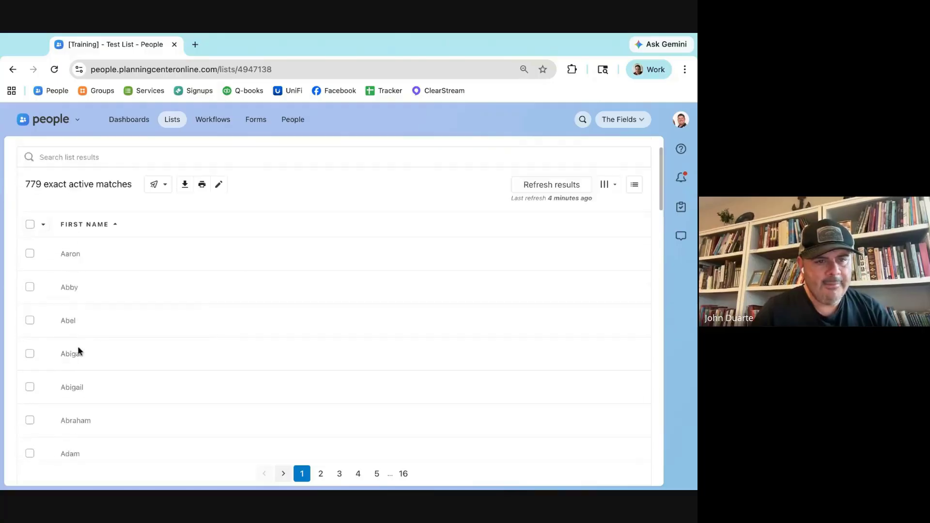
# Step: Add the Participation field Active CG Member as a column in the list
pyautogui.click(611, 242)
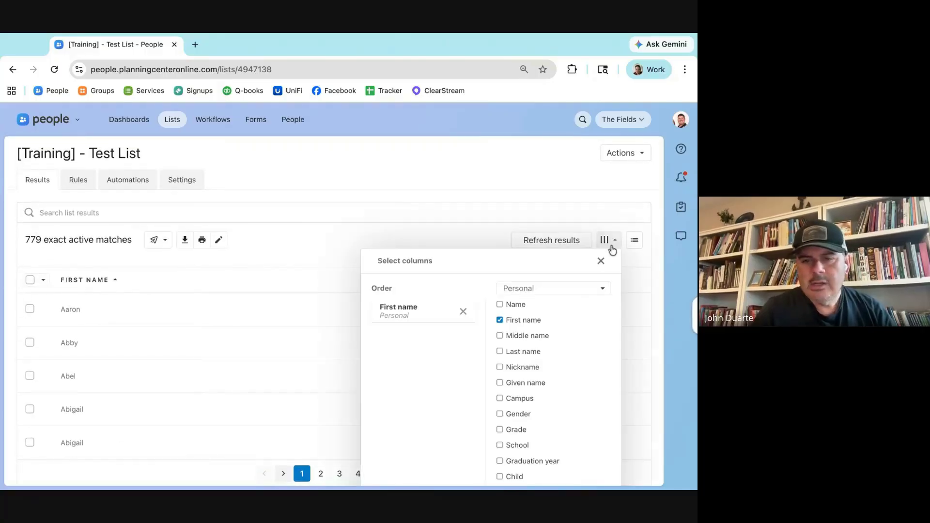
pyautogui.scroll(-1, 507, 402)
pyautogui.scroll(-7, 507, 402)
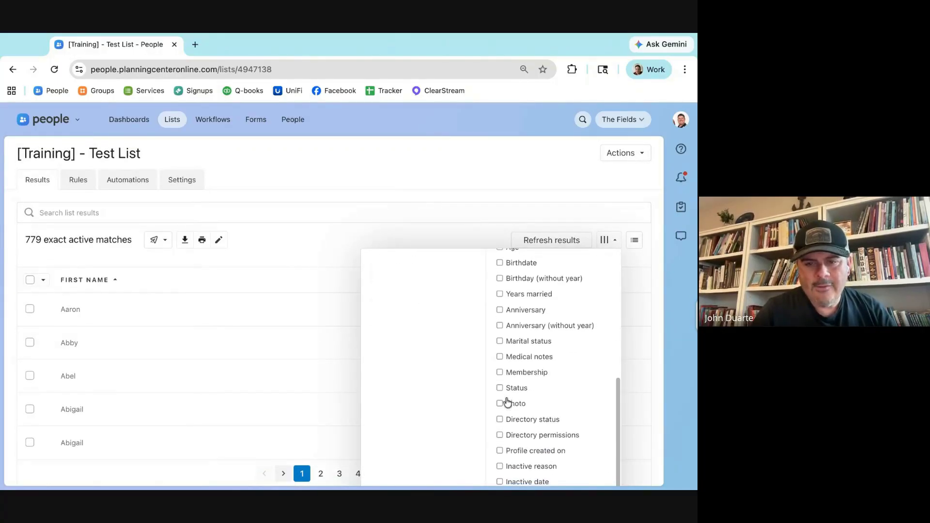
pyautogui.scroll(3, 507, 400)
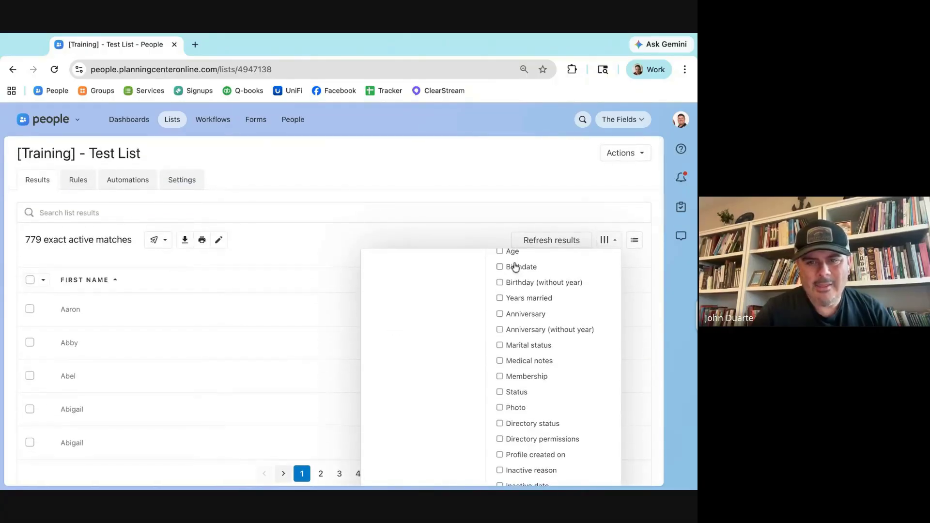
pyautogui.scroll(6, 578, 265)
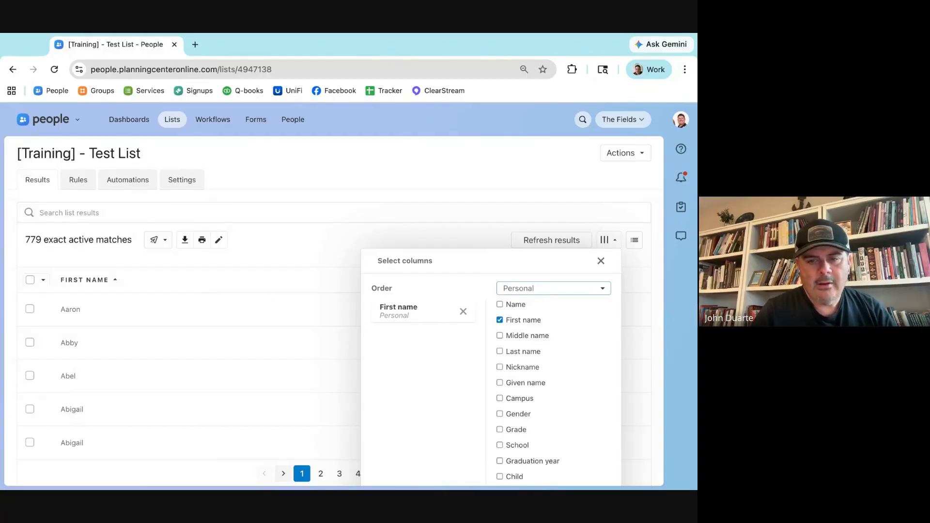
pyautogui.click(544, 349)
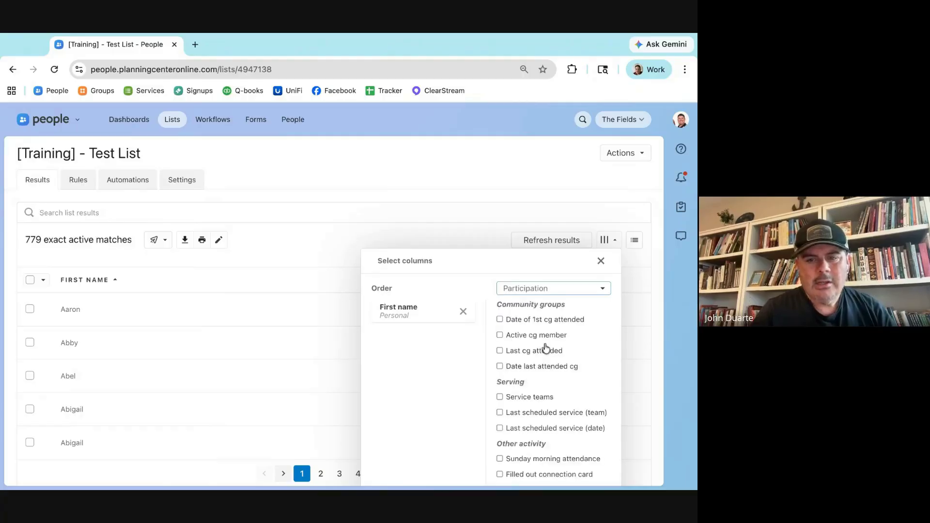
pyautogui.click(500, 336)
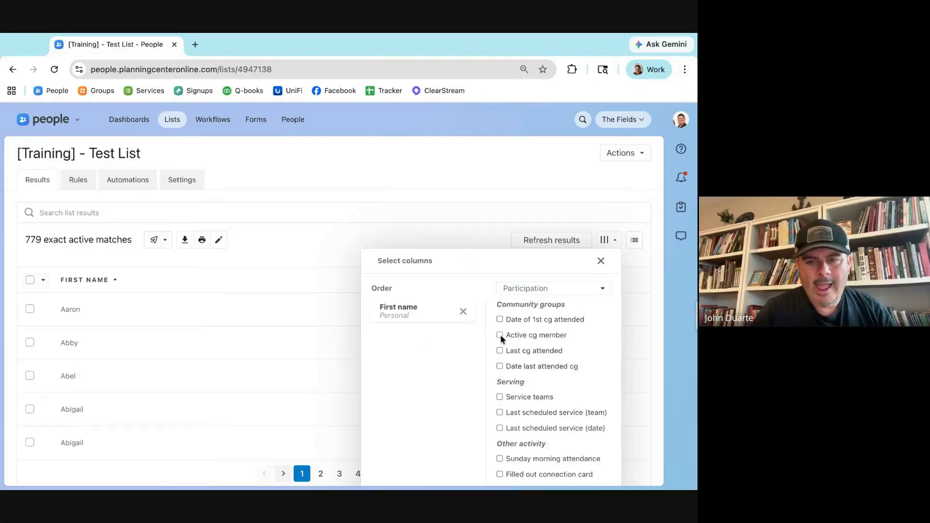
pyautogui.click(425, 238)
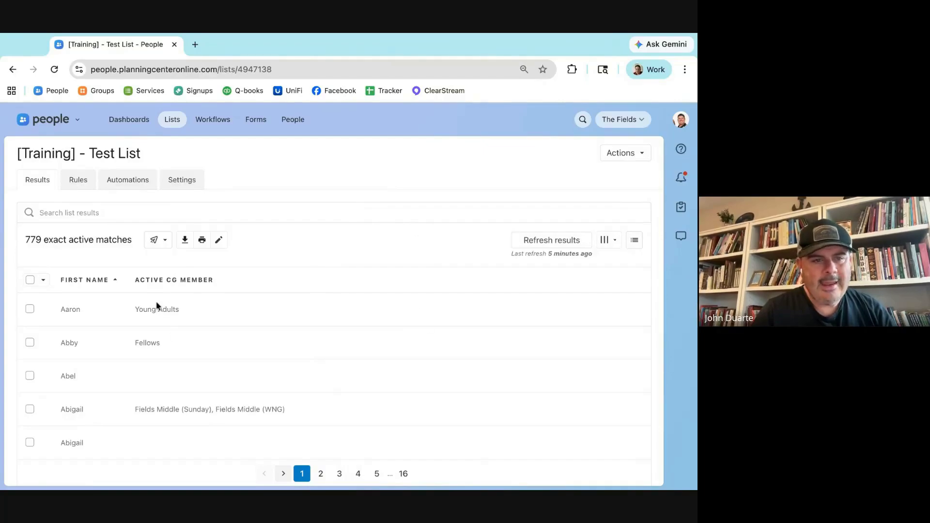
pyautogui.scroll(-1, 158, 300)
pyautogui.scroll(-12, 158, 299)
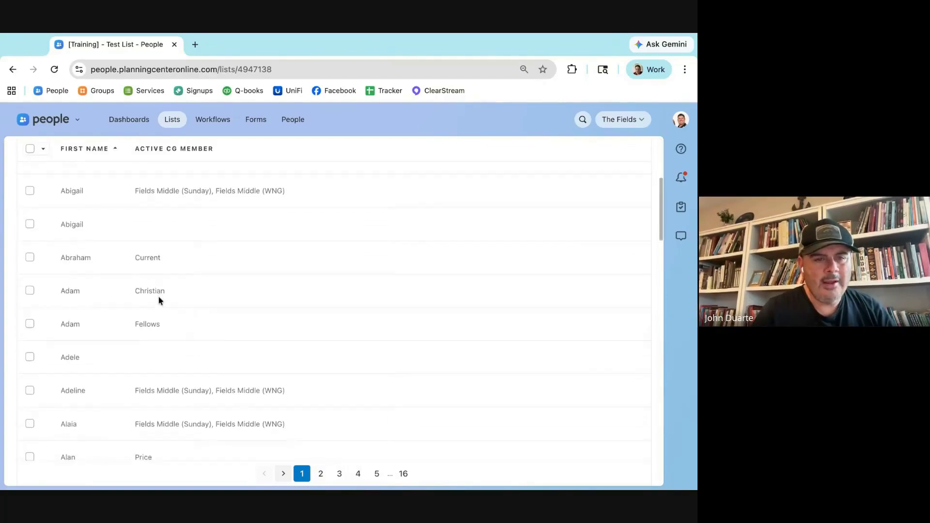
pyautogui.scroll(-5, 335, 311)
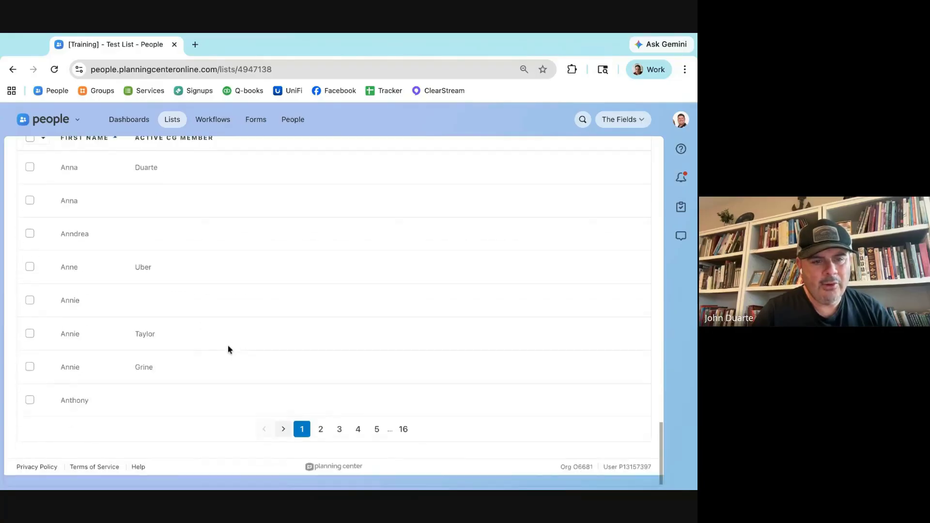
pyautogui.click(340, 440)
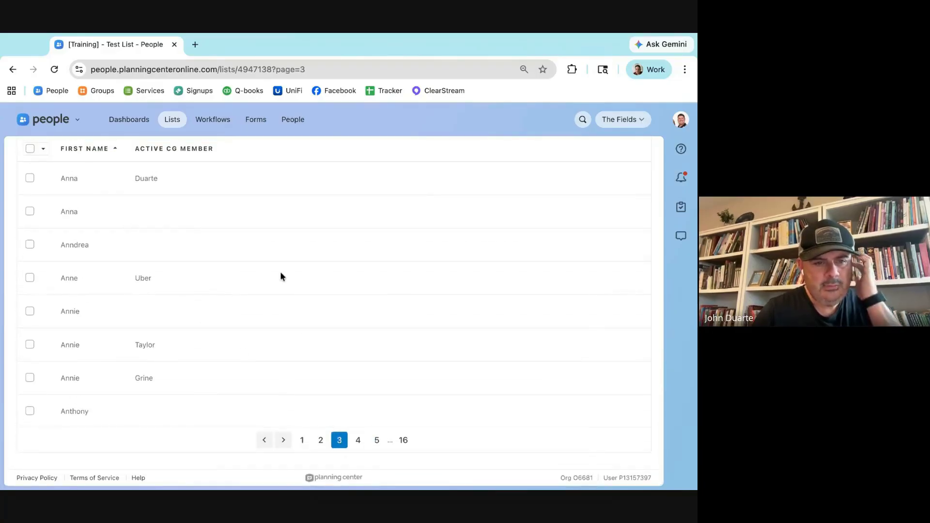
pyautogui.scroll(6, 280, 274)
pyautogui.scroll(3, 281, 273)
pyautogui.click(246, 213)
pyautogui.write('joel')
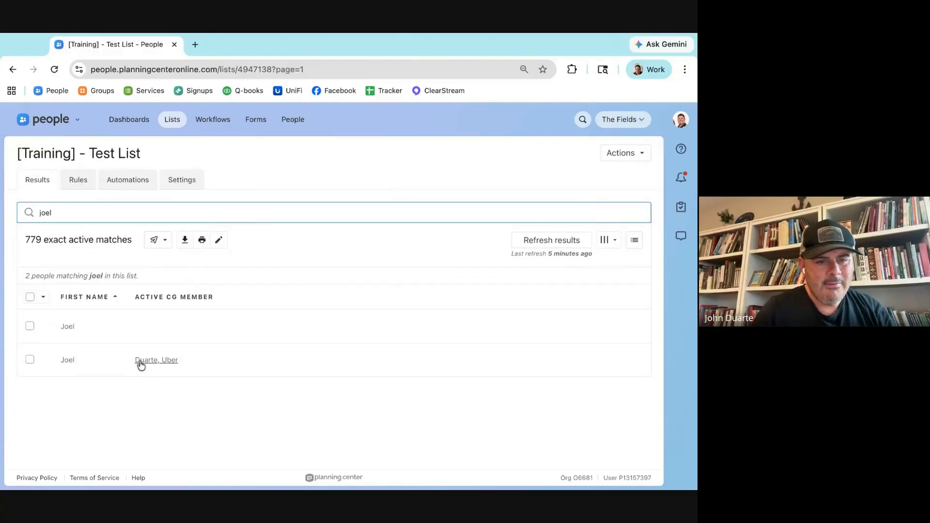
pyautogui.doubleClick(44, 213)
pyautogui.press('BackSpace')
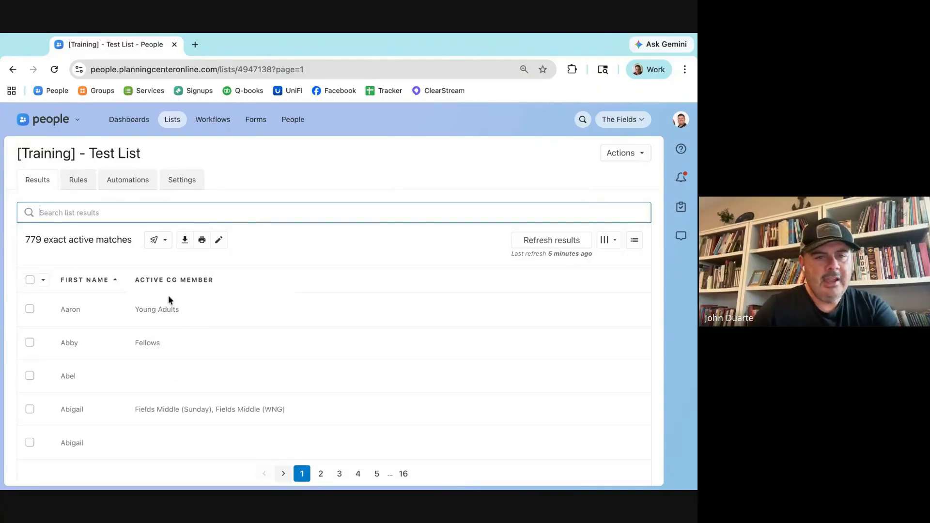
# Step: Add the Service Teams column to the Test List table
pyautogui.click(608, 240)
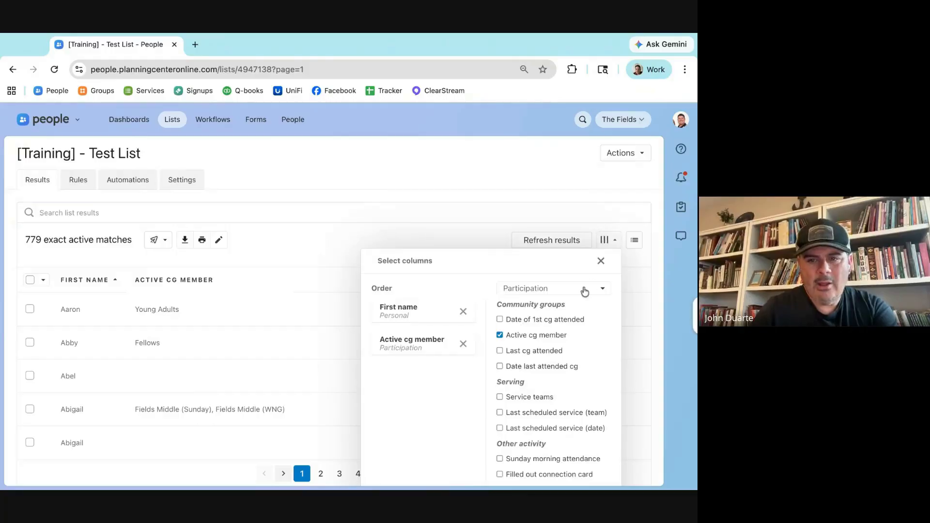
pyautogui.scroll(-1, 540, 407)
pyautogui.click(500, 341)
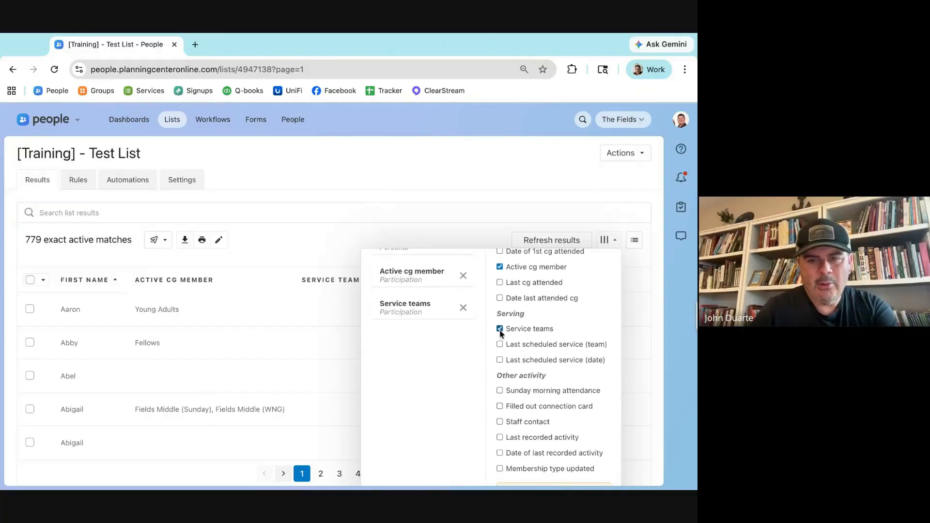
pyautogui.click(400, 184)
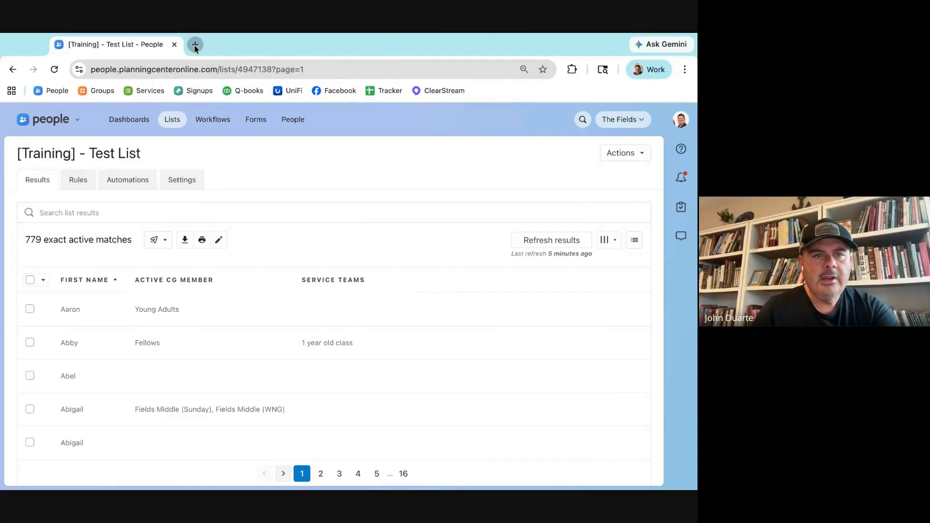
# Step: In a new tab, open the CG Duarte group's Automations page in Groups
pyautogui.click(195, 44)
pyautogui.write('group')
pyautogui.press('Return')
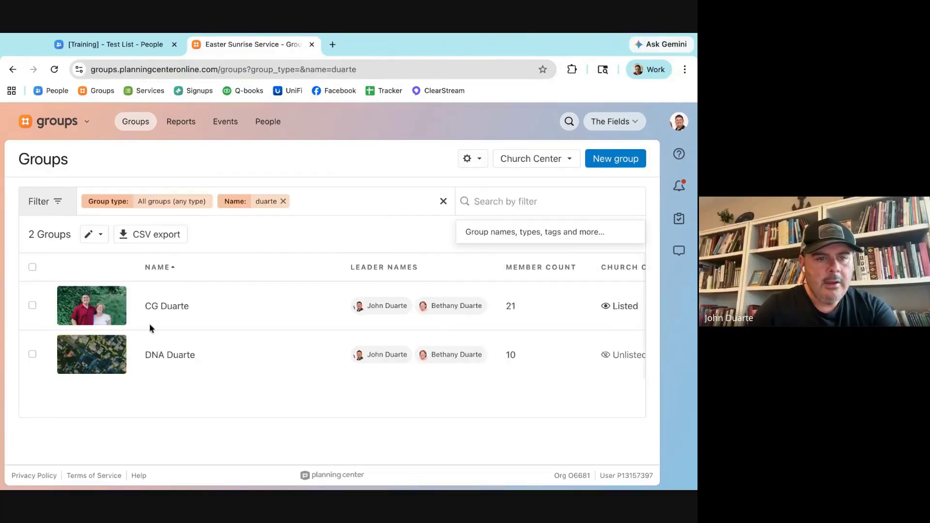
pyautogui.click(166, 307)
pyautogui.click(41, 344)
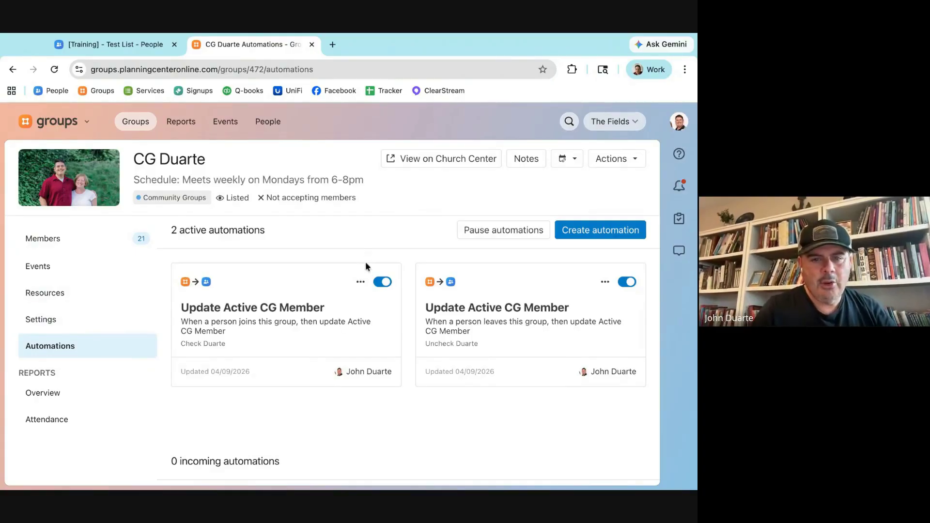
# Step: Delete both Update Active CG Member automations from CG Duarte
pyautogui.click(361, 282)
pyautogui.click(367, 363)
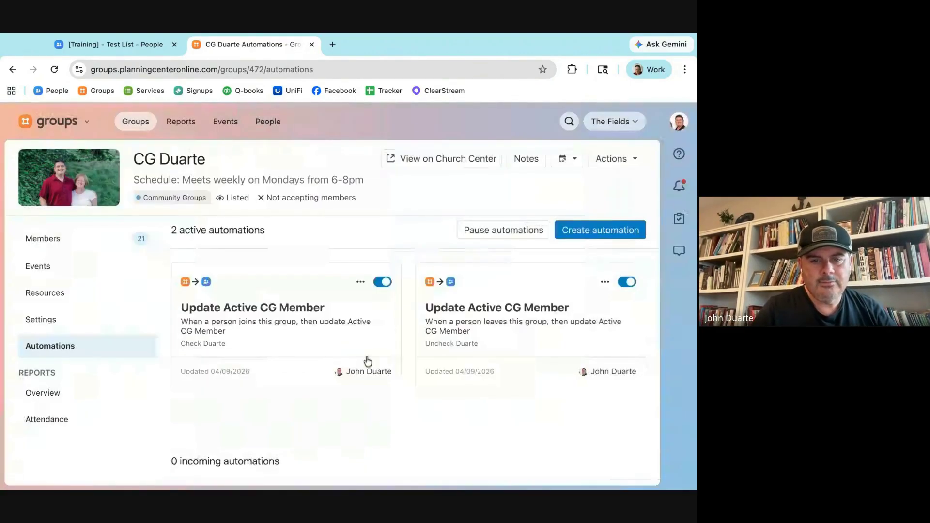
pyautogui.click(365, 283)
pyautogui.click(371, 345)
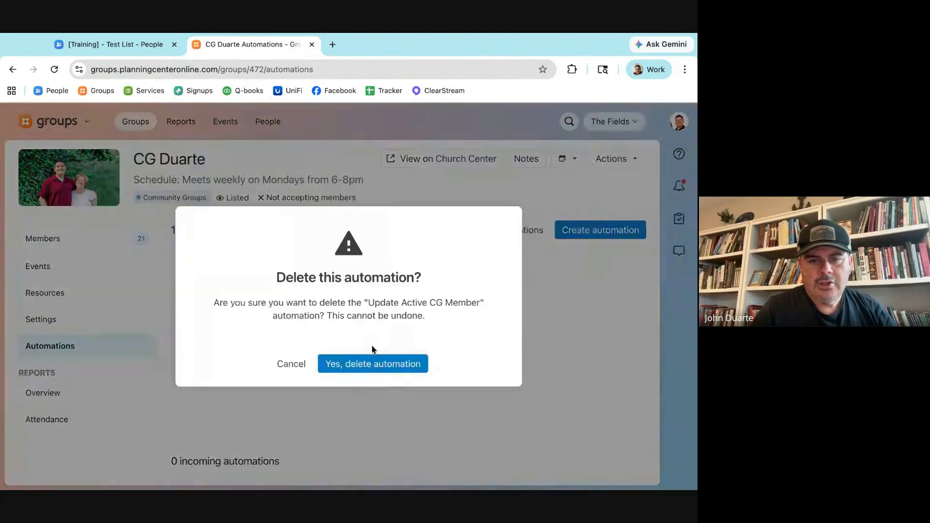
pyautogui.click(399, 364)
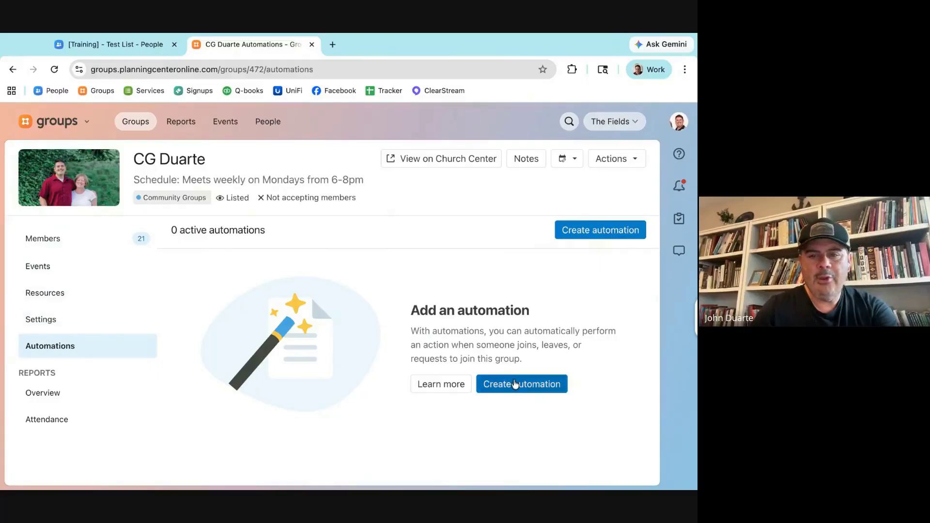
# Step: Start a Joins this group automation with action People > Participation > Update Active CG Member
pyautogui.click(500, 384)
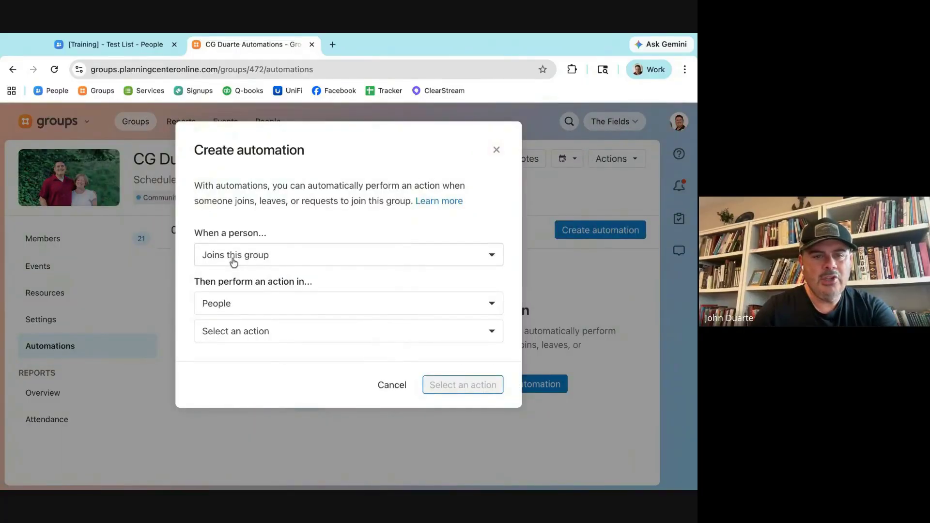
pyautogui.click(273, 305)
pyautogui.click(286, 301)
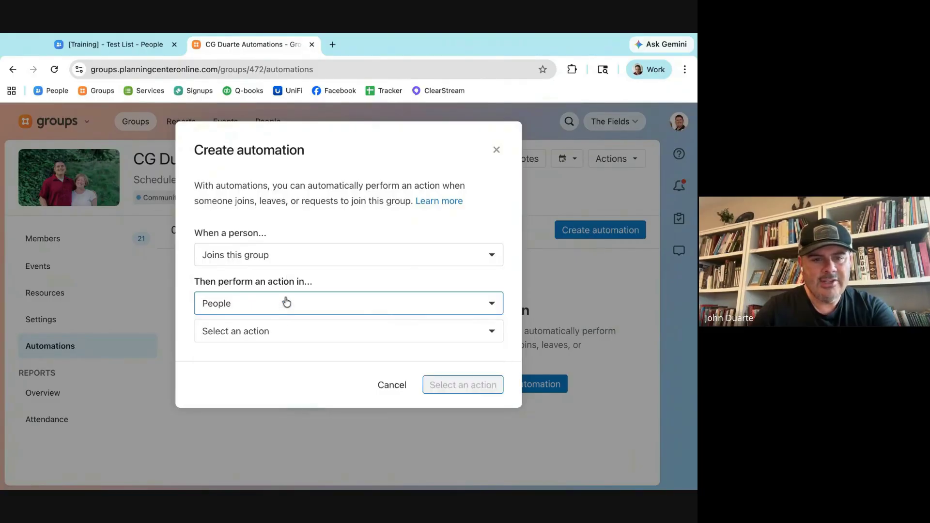
pyautogui.click(270, 330)
pyautogui.scroll(-10, 264, 405)
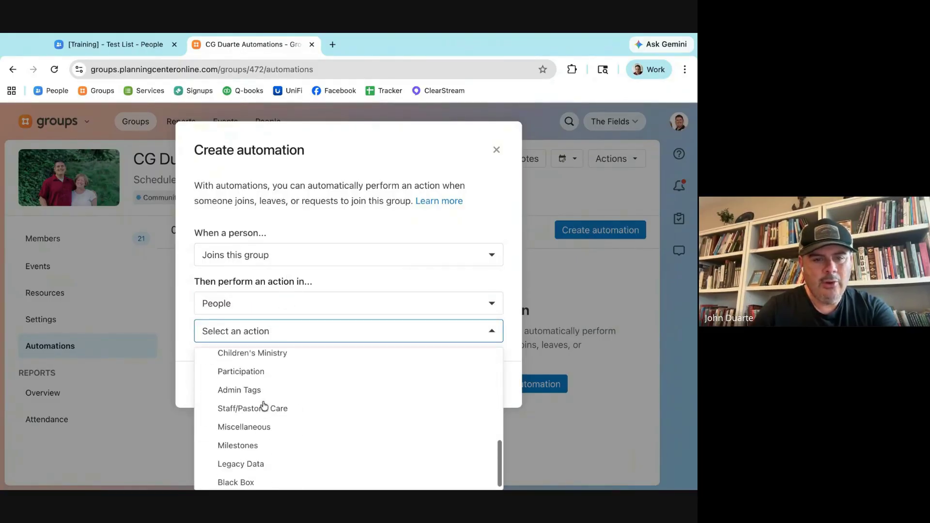
pyautogui.click(267, 372)
pyautogui.click(245, 359)
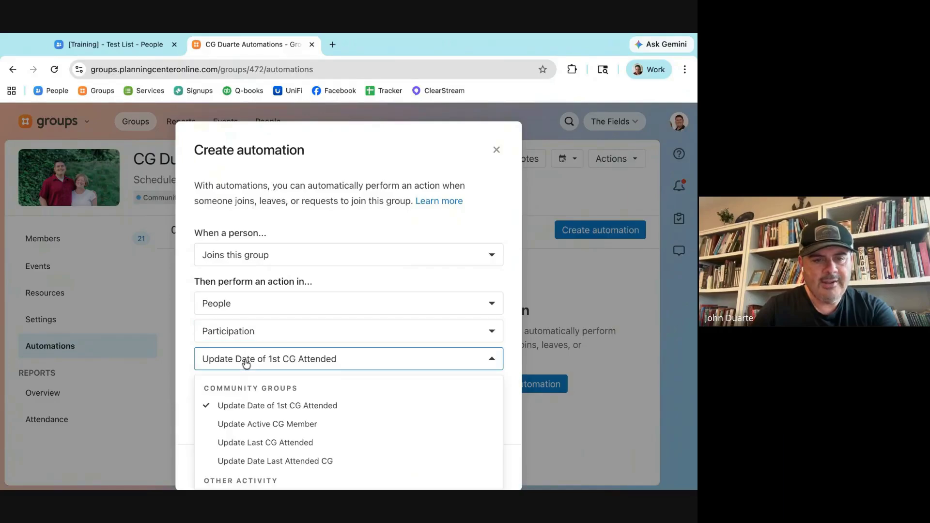
pyautogui.click(249, 423)
# Step: Set Duarte to Check and create the join automation
pyautogui.scroll(-3, 238, 341)
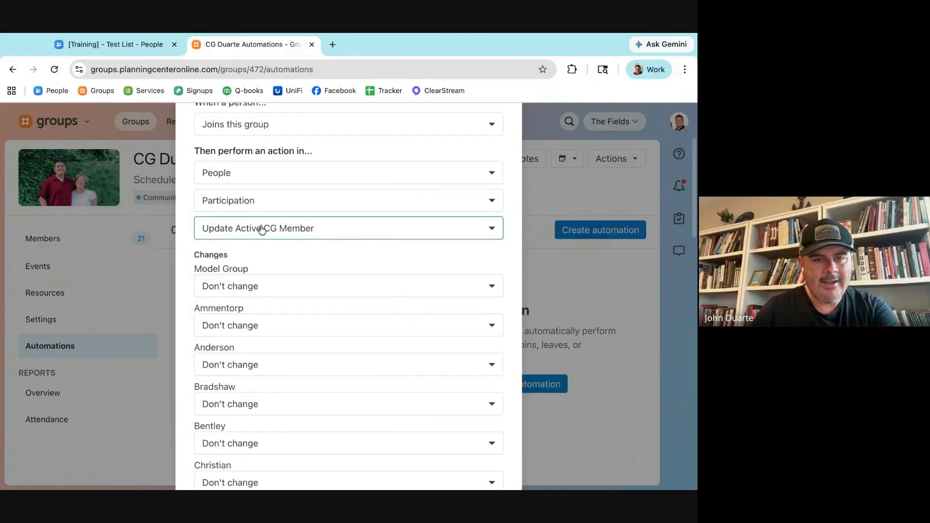
pyautogui.scroll(-7, 201, 281)
pyautogui.scroll(-1, 202, 282)
pyautogui.click(230, 216)
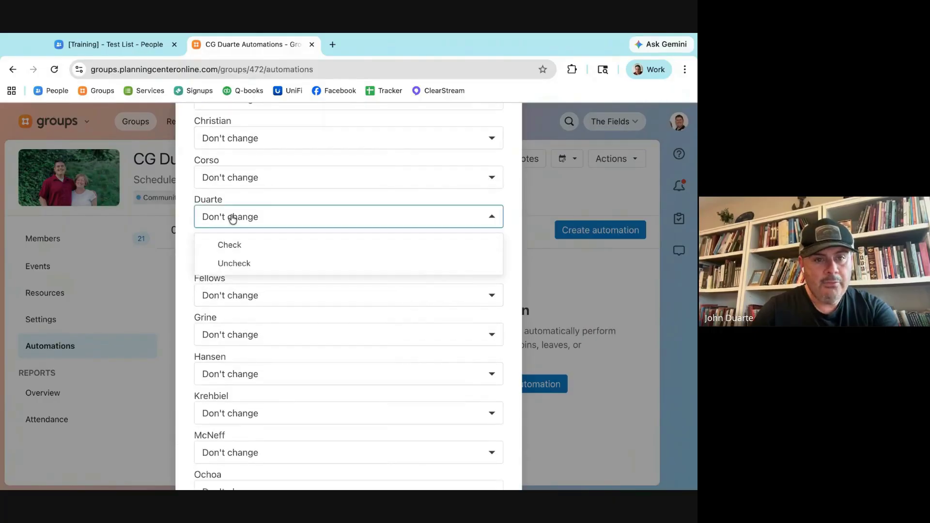
pyautogui.click(230, 245)
pyautogui.scroll(-10, 187, 227)
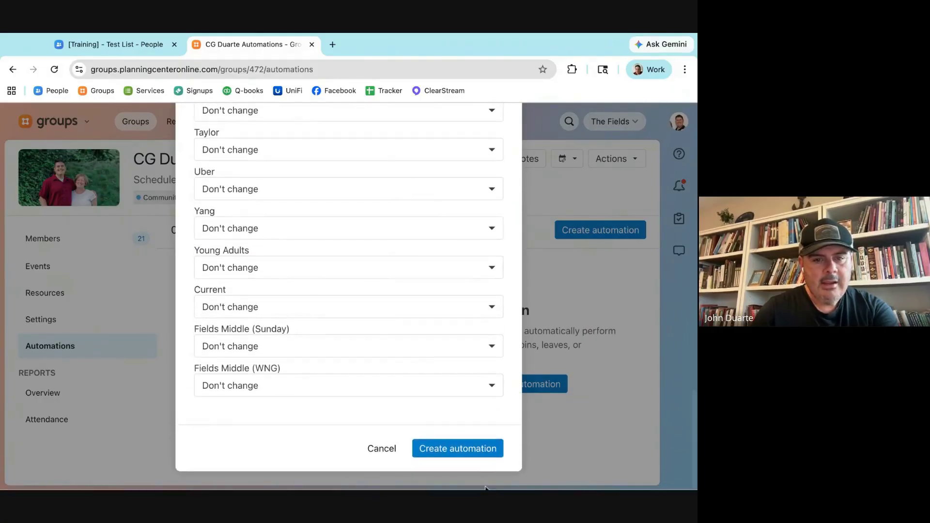
pyautogui.click(488, 450)
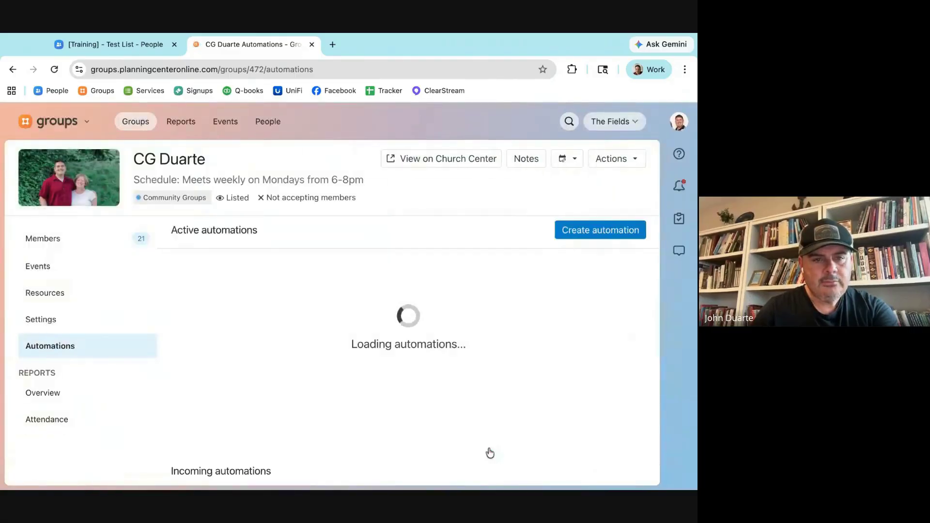
# Step: Start a Leaves this group automation that updates the Participation field Active CG Member
pyautogui.click(595, 232)
pyautogui.click(226, 257)
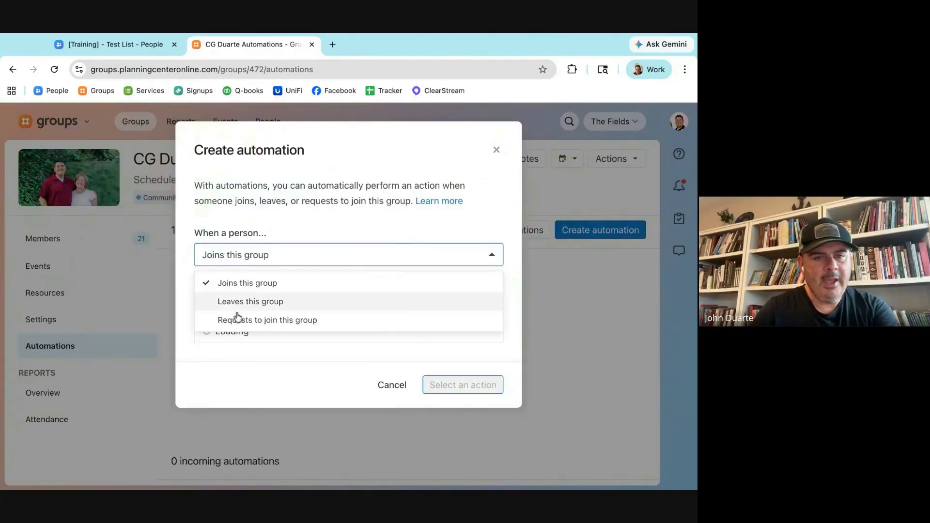
pyautogui.click(253, 302)
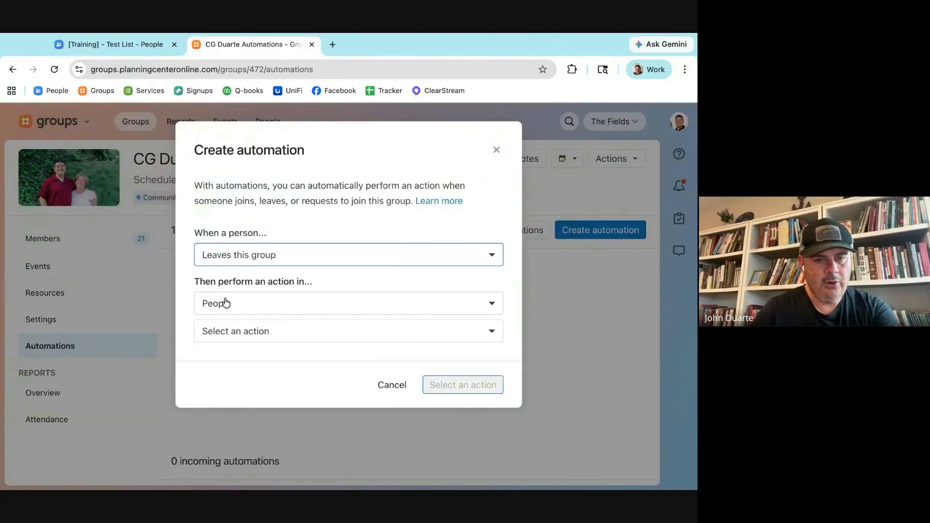
pyautogui.click(227, 335)
pyautogui.scroll(-5, 249, 422)
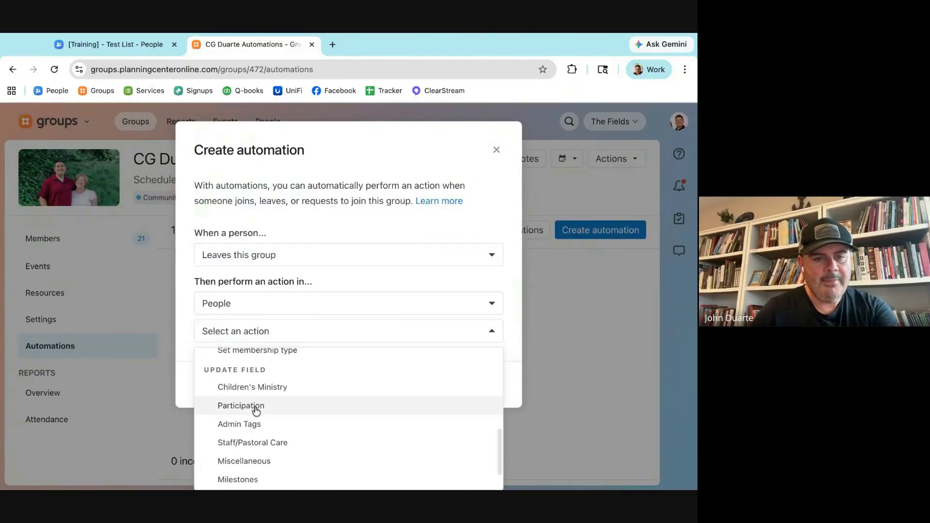
pyautogui.click(254, 409)
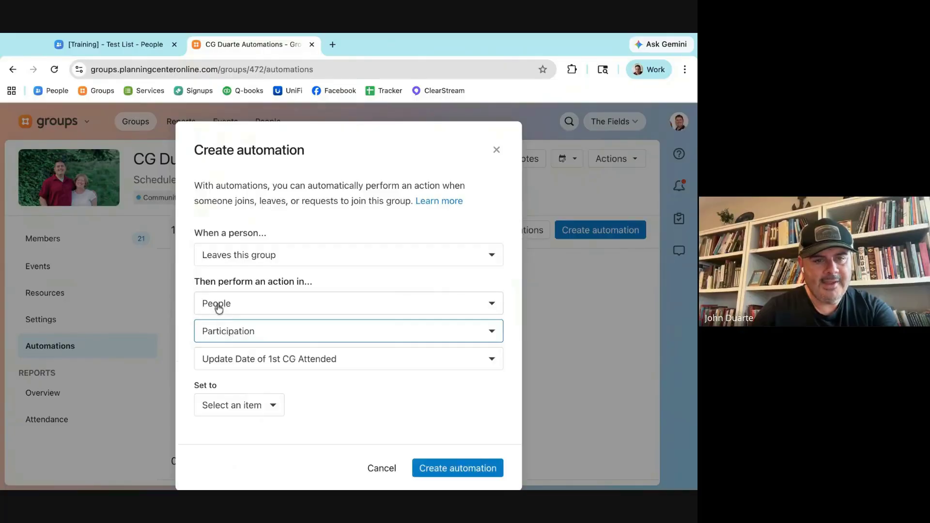
pyautogui.click(221, 357)
pyautogui.scroll(-5, 224, 423)
pyautogui.scroll(8, 225, 423)
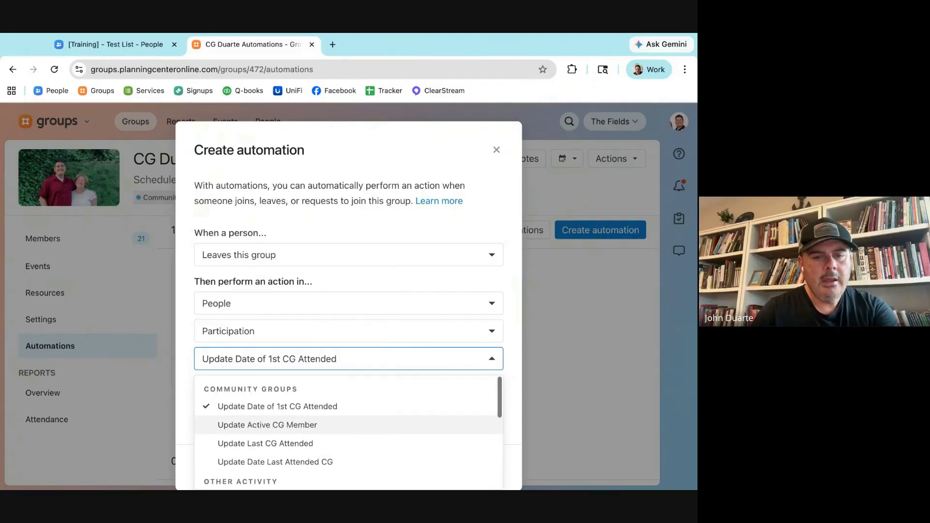
pyautogui.click(226, 428)
# Step: Set Duarte to Uncheck, create the leave automation, and return to the Test List
pyautogui.scroll(-8, 180, 393)
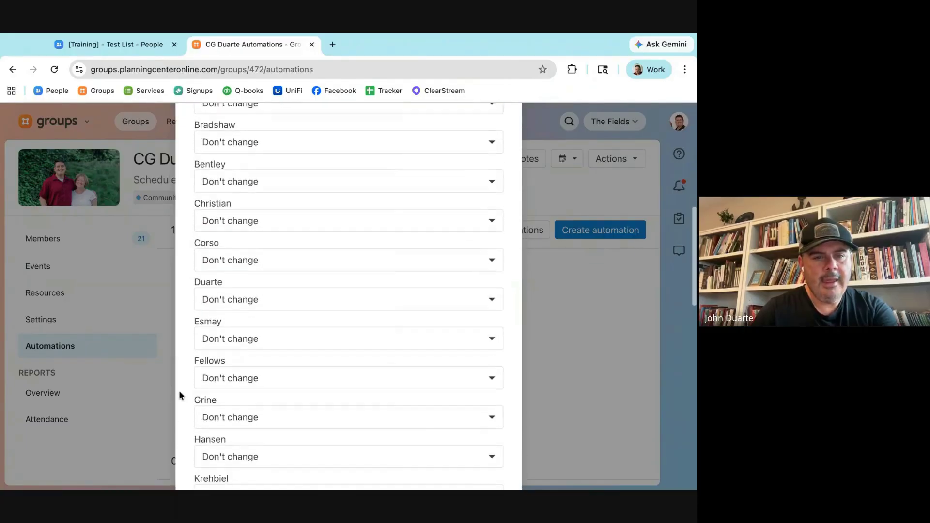
pyautogui.scroll(-1, 179, 395)
pyautogui.click(234, 292)
pyautogui.click(235, 338)
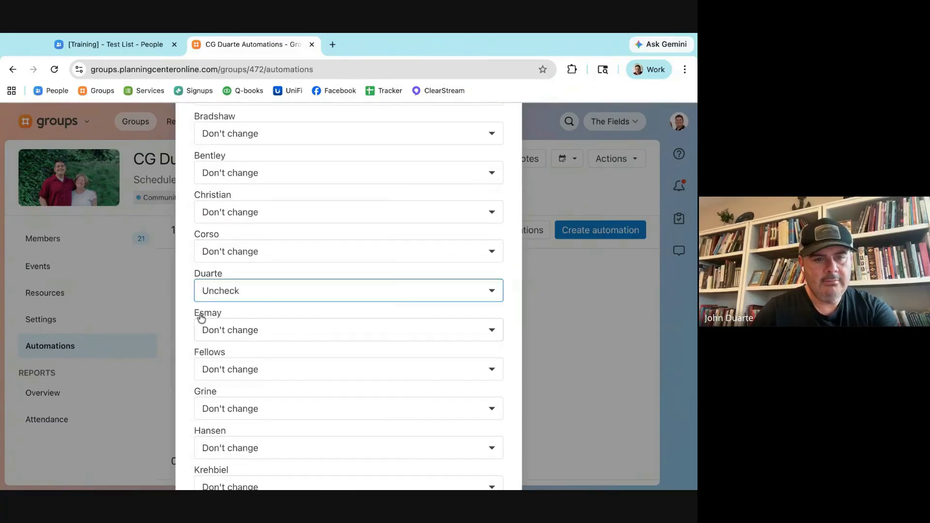
pyautogui.scroll(-10, 186, 312)
pyautogui.click(456, 457)
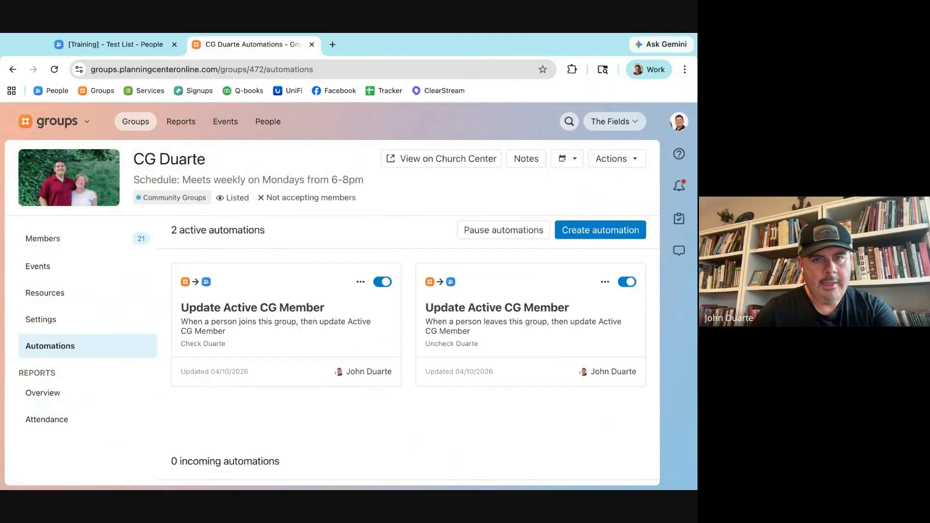
pyautogui.click(130, 44)
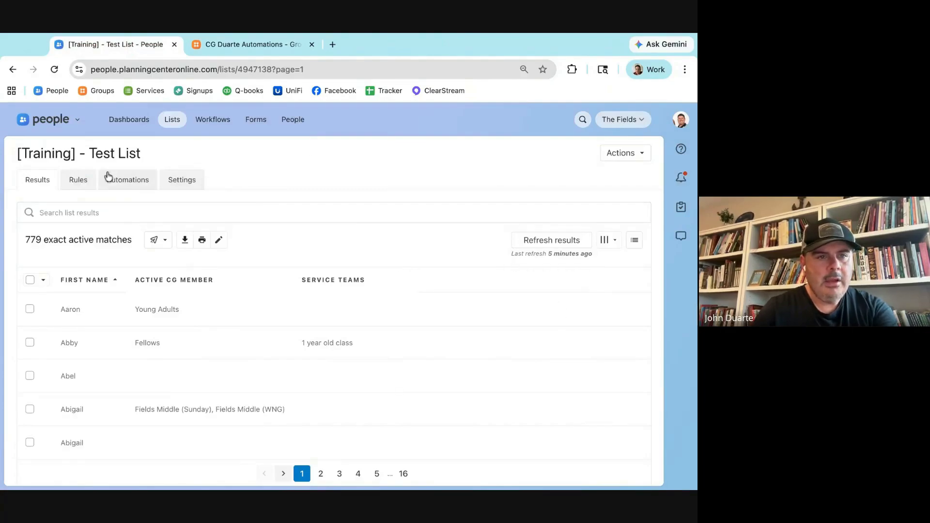
# Step: Delete the Test List's existing membership-type rule and begin a new rule
pyautogui.click(78, 183)
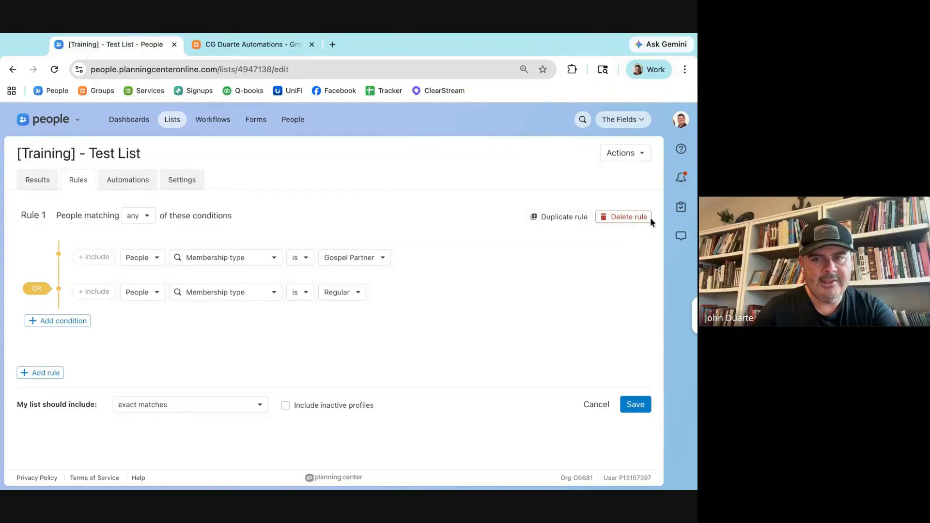
pyautogui.click(637, 216)
pyautogui.click(53, 211)
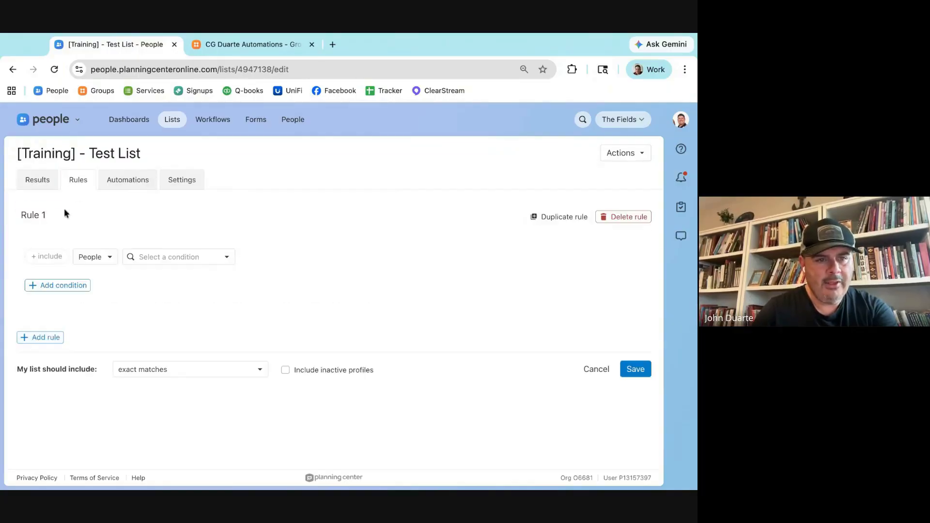
# Step: Make the rule match Groups members of active Community Groups and save it
pyautogui.click(104, 259)
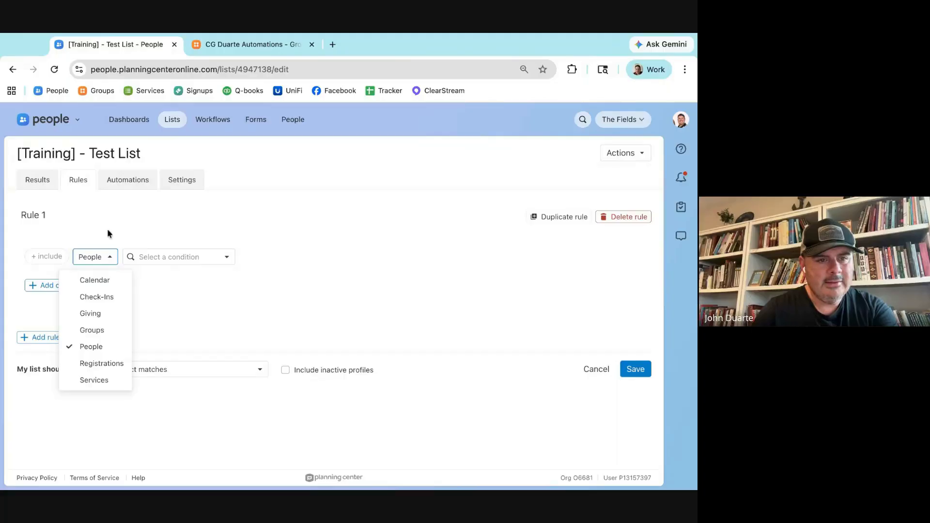
pyautogui.click(108, 331)
pyautogui.click(165, 256)
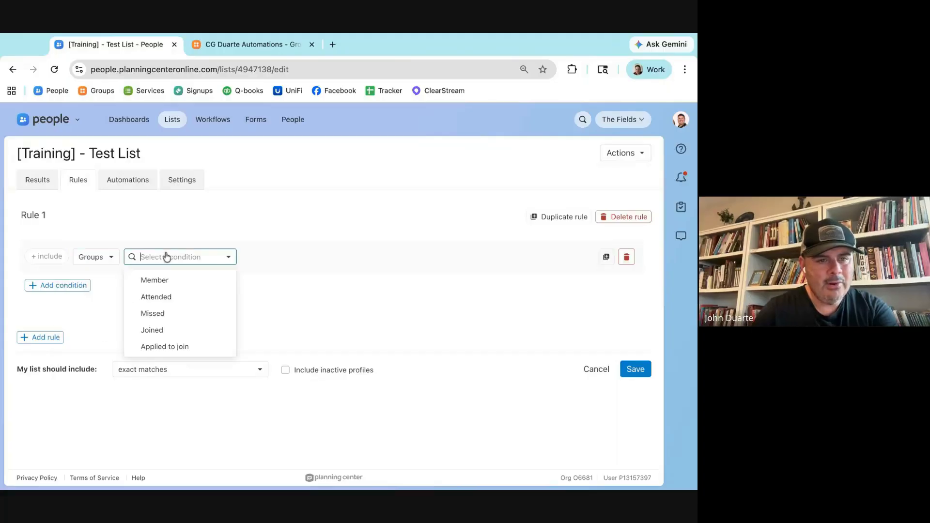
pyautogui.click(166, 280)
pyautogui.click(173, 281)
pyautogui.click(173, 322)
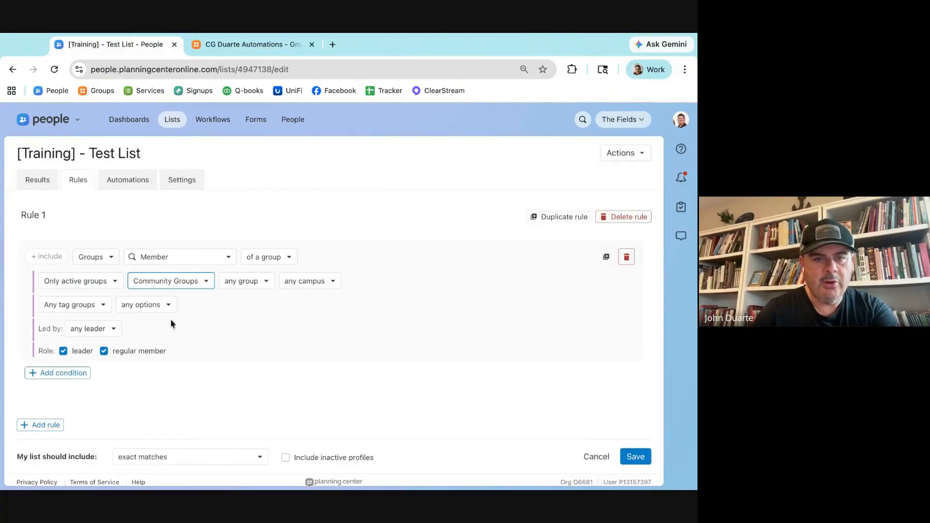
pyautogui.click(101, 287)
pyautogui.click(200, 214)
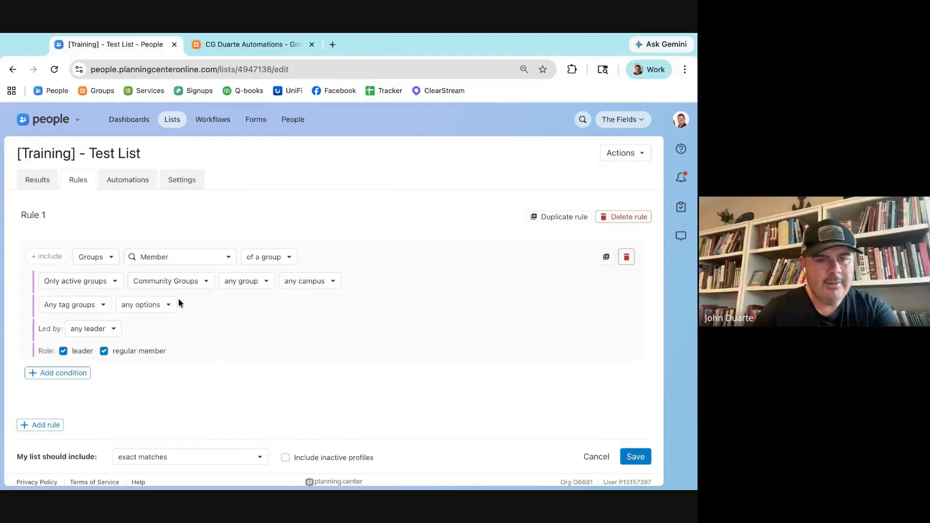
pyautogui.click(643, 459)
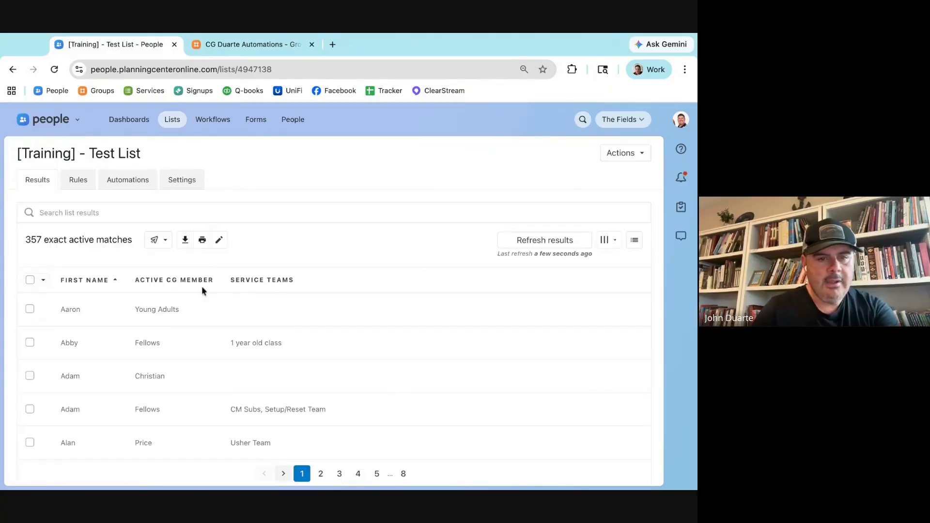
# Step: Sort the Test List by Active CG Member and move to results page 2
pyautogui.click(164, 281)
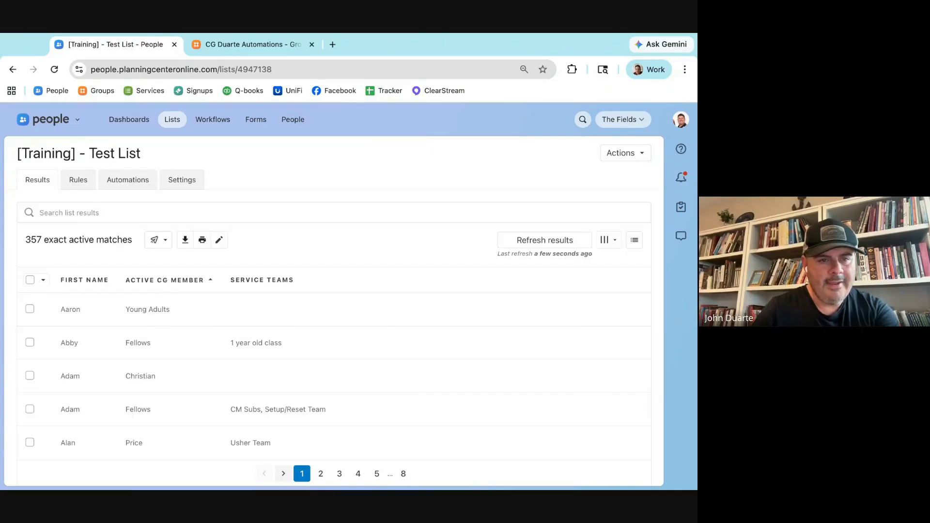
pyautogui.scroll(-3, 153, 353)
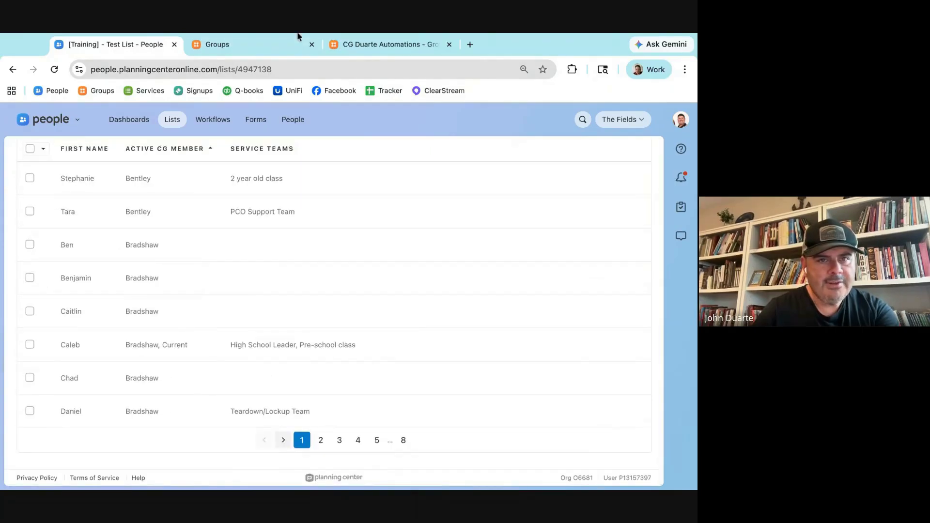
pyautogui.click(320, 440)
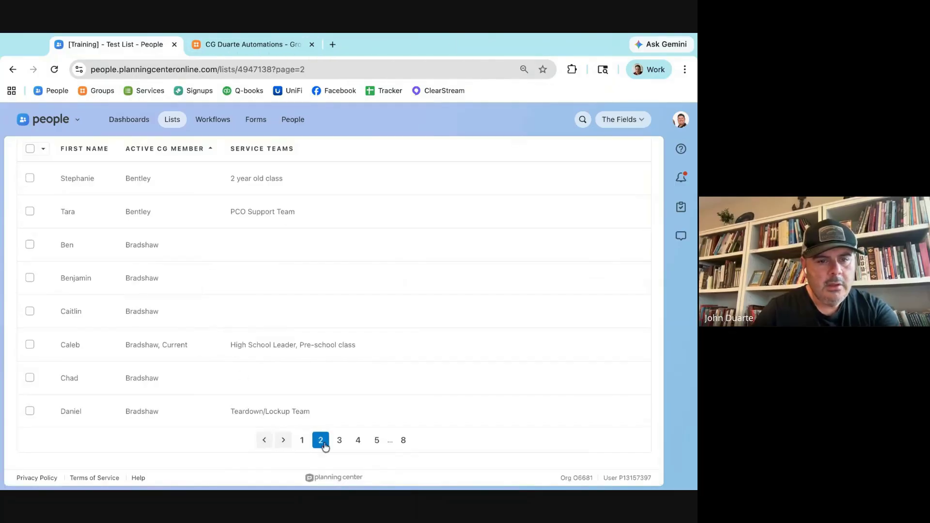
pyautogui.scroll(20, 161, 271)
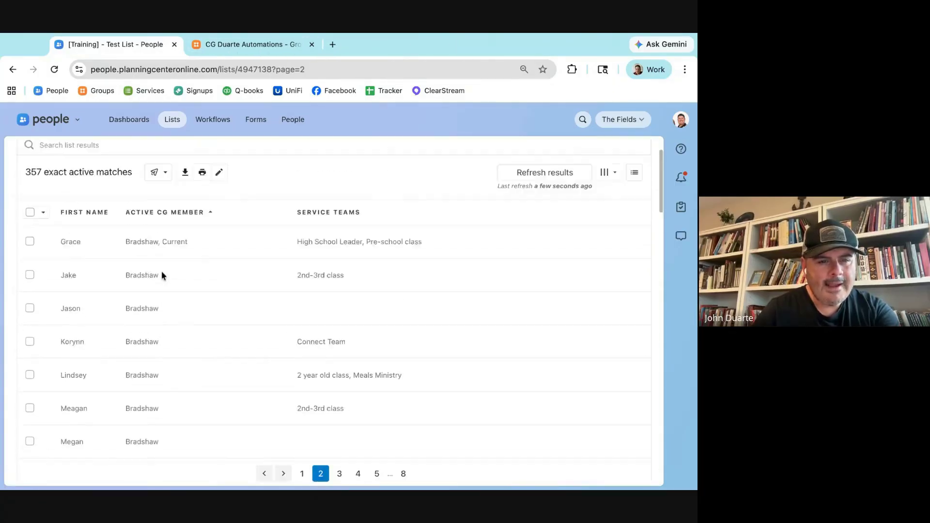
pyautogui.scroll(-20, 161, 272)
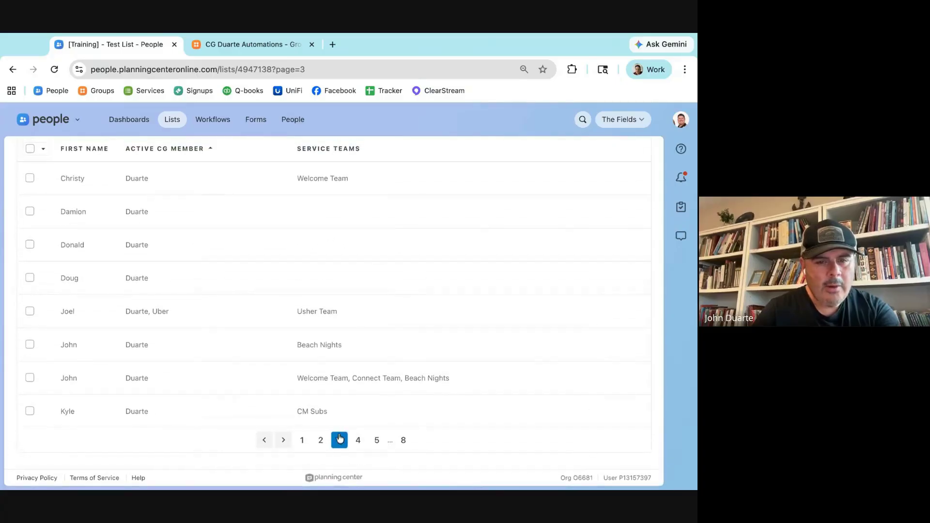
pyautogui.scroll(15, 211, 333)
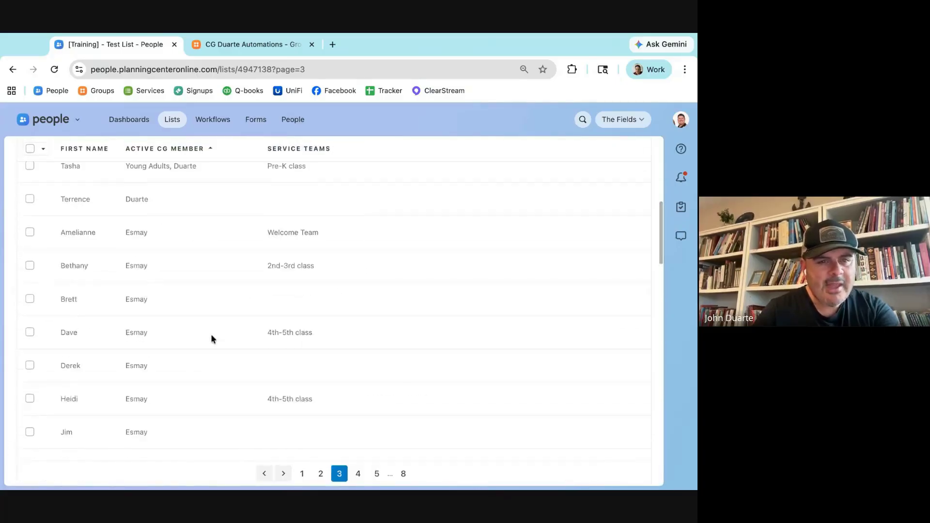
pyautogui.scroll(-15, 210, 334)
# Step: Page through results pages 4 to 8, ending on the Young Adults members
pyautogui.click(358, 440)
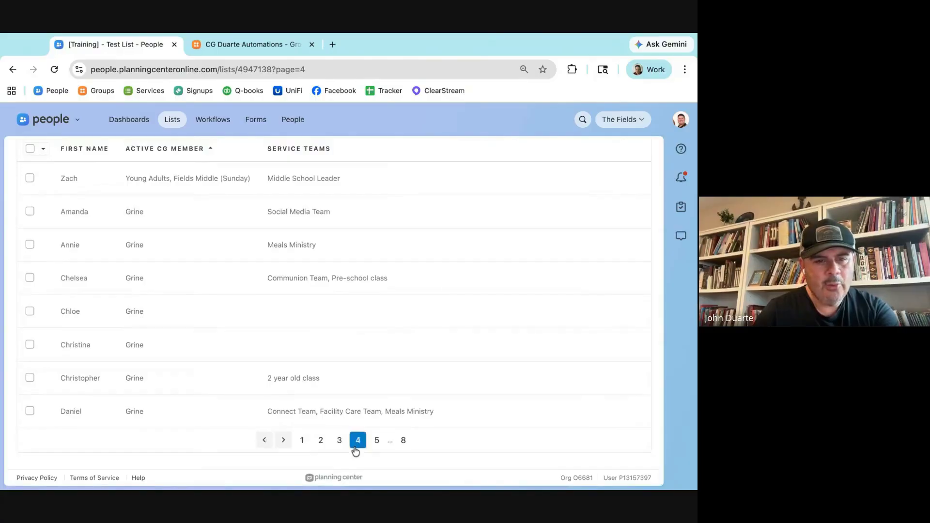
pyautogui.scroll(15, 284, 359)
pyautogui.scroll(-15, 285, 359)
pyautogui.click(376, 440)
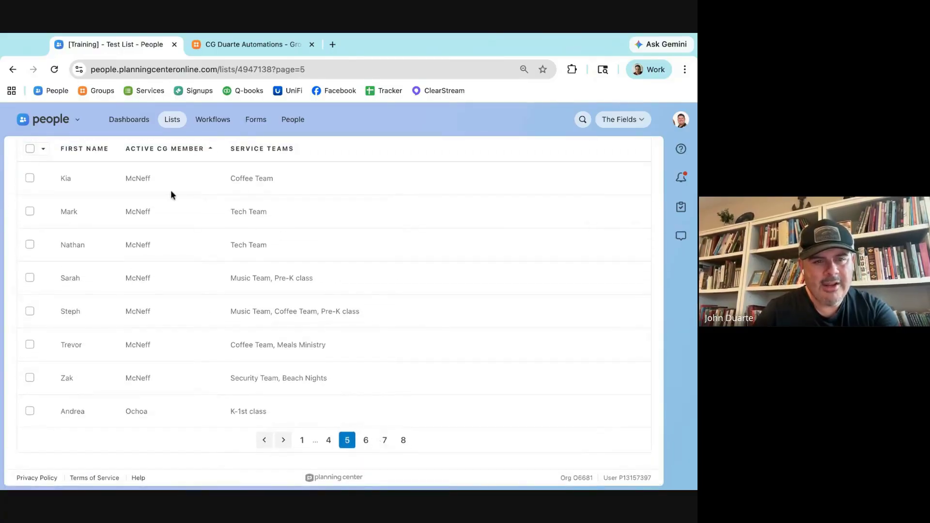
pyautogui.scroll(20, 261, 351)
pyautogui.scroll(-20, 262, 351)
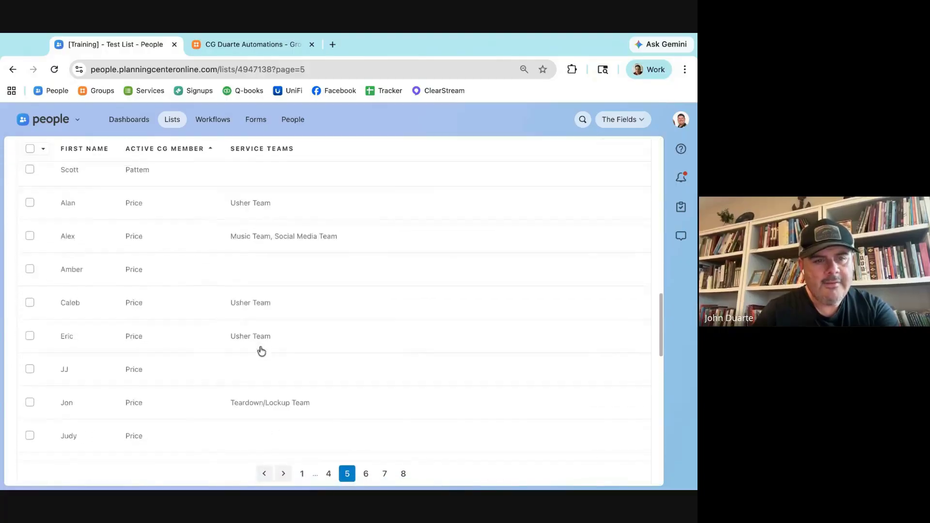
pyautogui.click(364, 440)
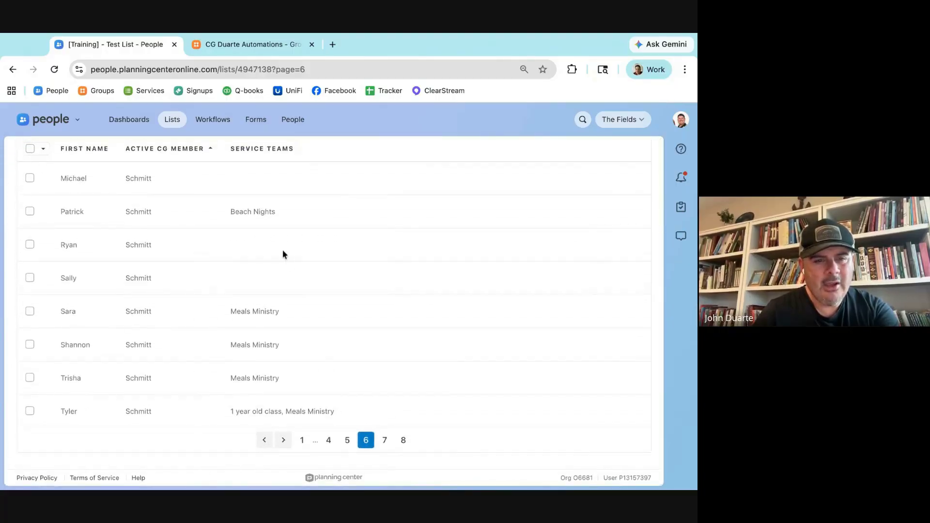
pyautogui.scroll(5, 284, 252)
pyautogui.scroll(20, 283, 254)
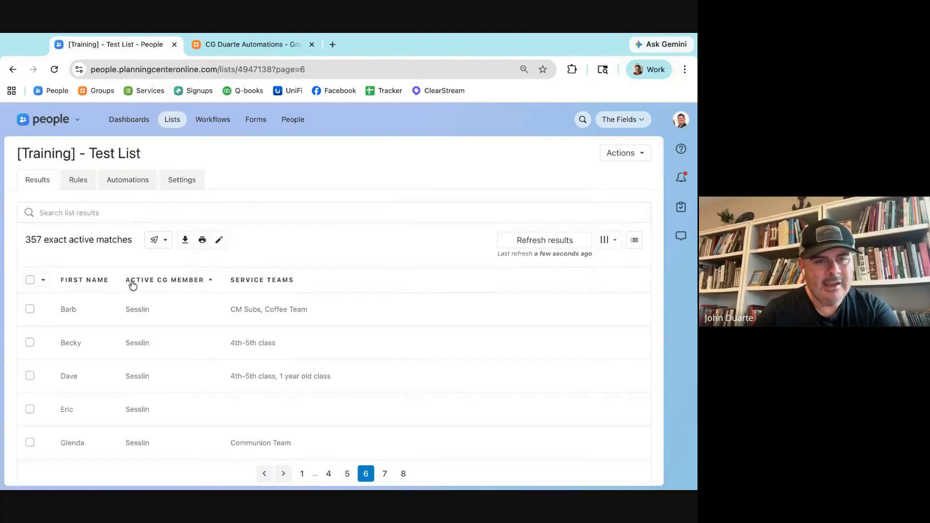
pyautogui.scroll(-20, 148, 283)
pyautogui.scroll(-3, 148, 283)
pyautogui.click(385, 441)
pyautogui.scroll(15, 133, 265)
pyautogui.scroll(-15, 132, 264)
pyautogui.click(403, 442)
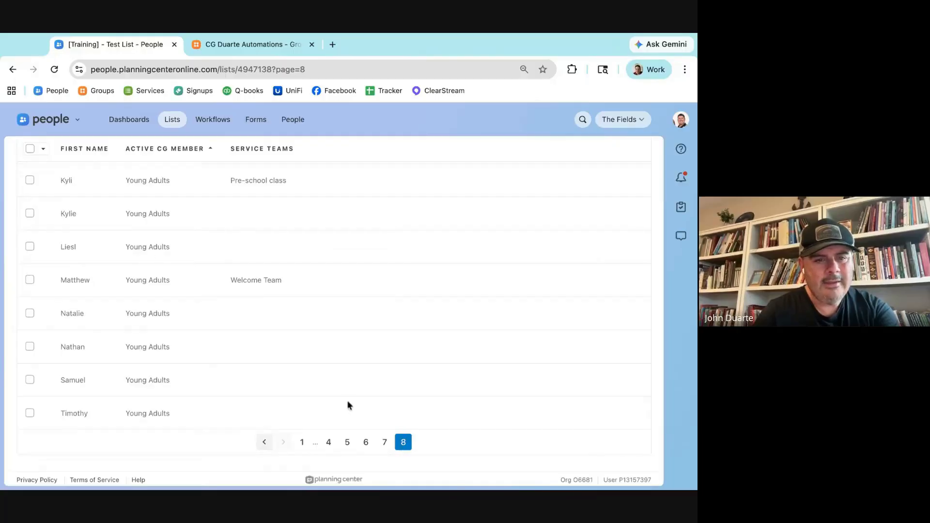
pyautogui.scroll(3, 169, 348)
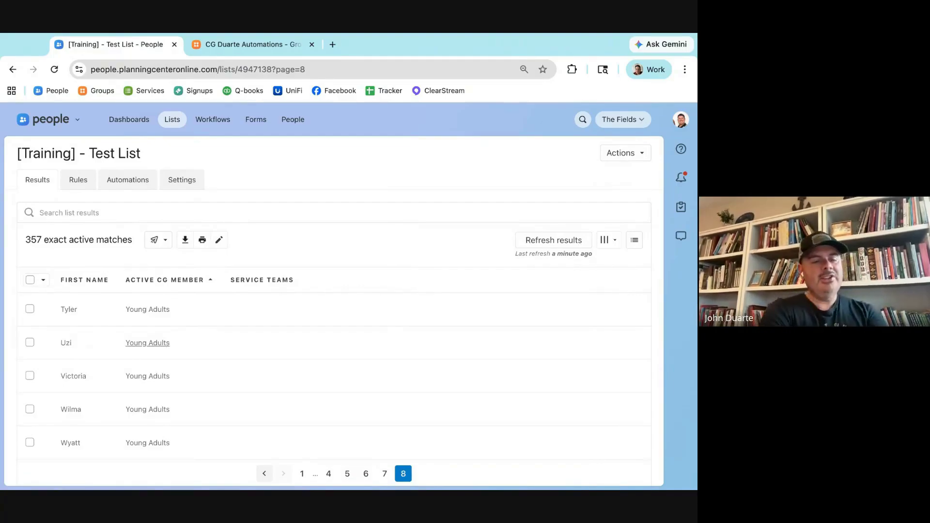
pyautogui.click(694, 315)
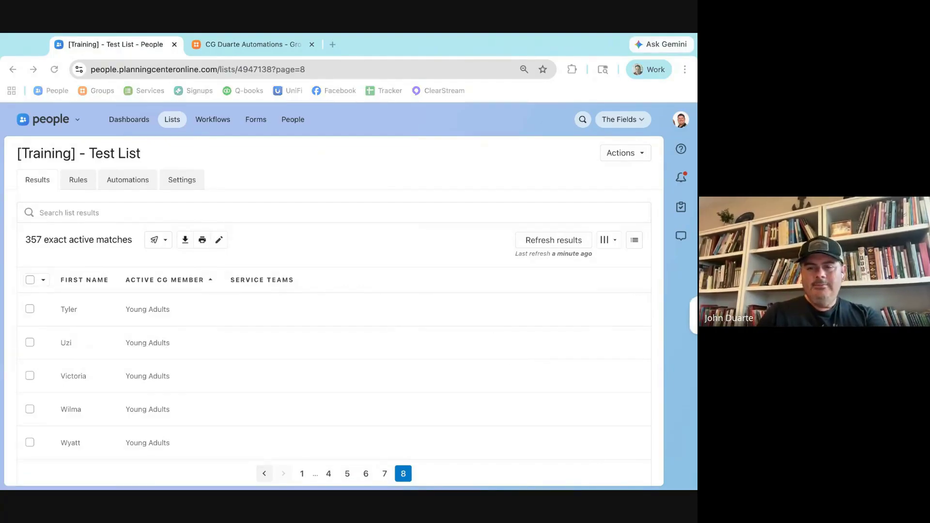